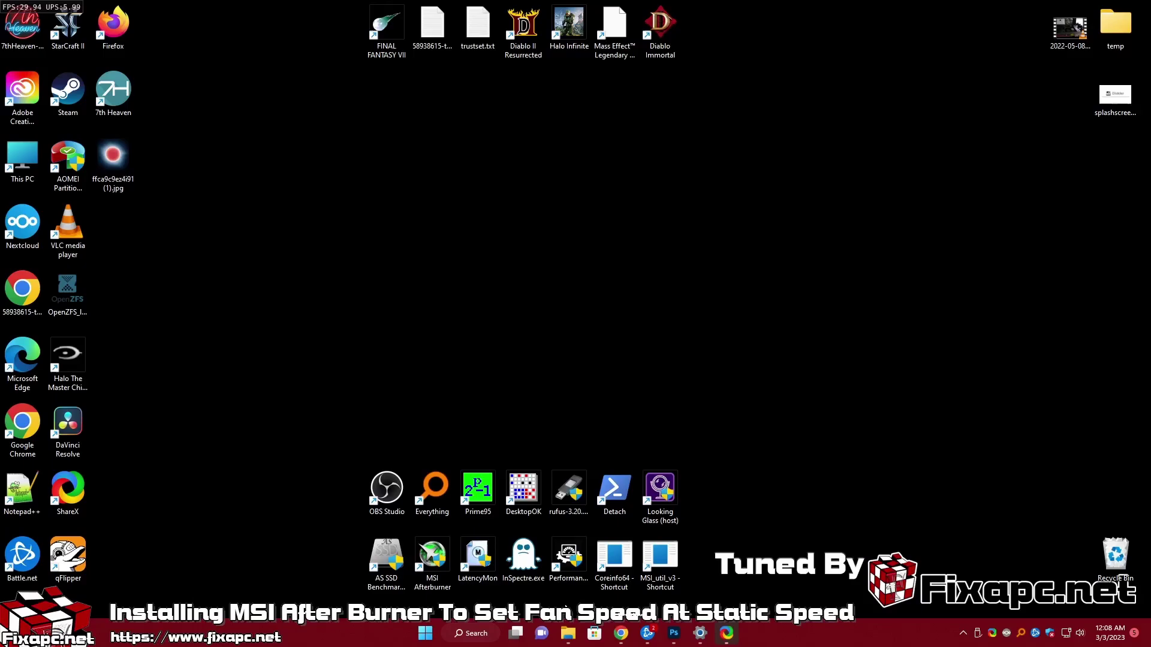
# Accept the cookie notice and download the MSI Afterburner setup zip
pyautogui.click(630, 635)
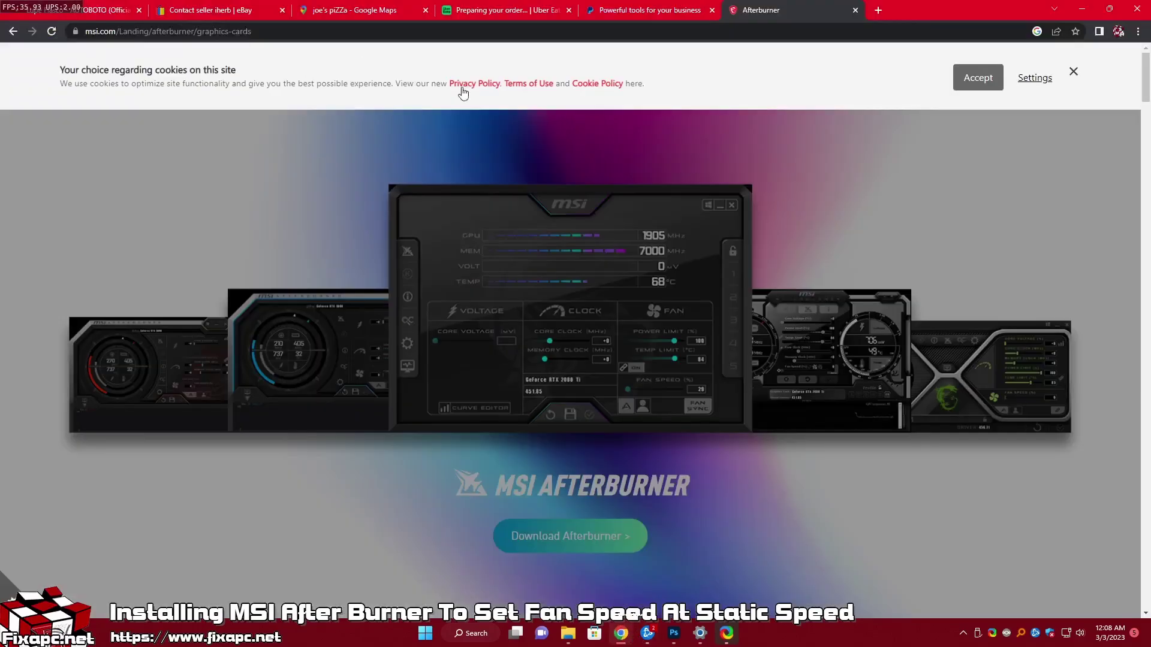
pyautogui.click(987, 79)
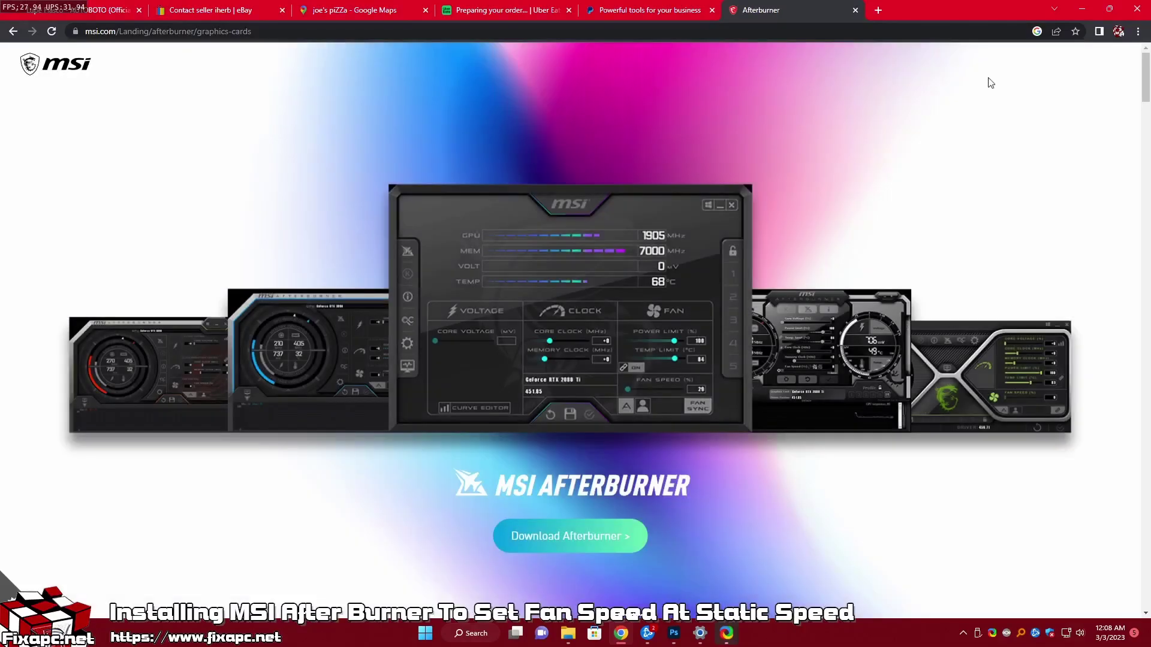
pyautogui.click(570, 536)
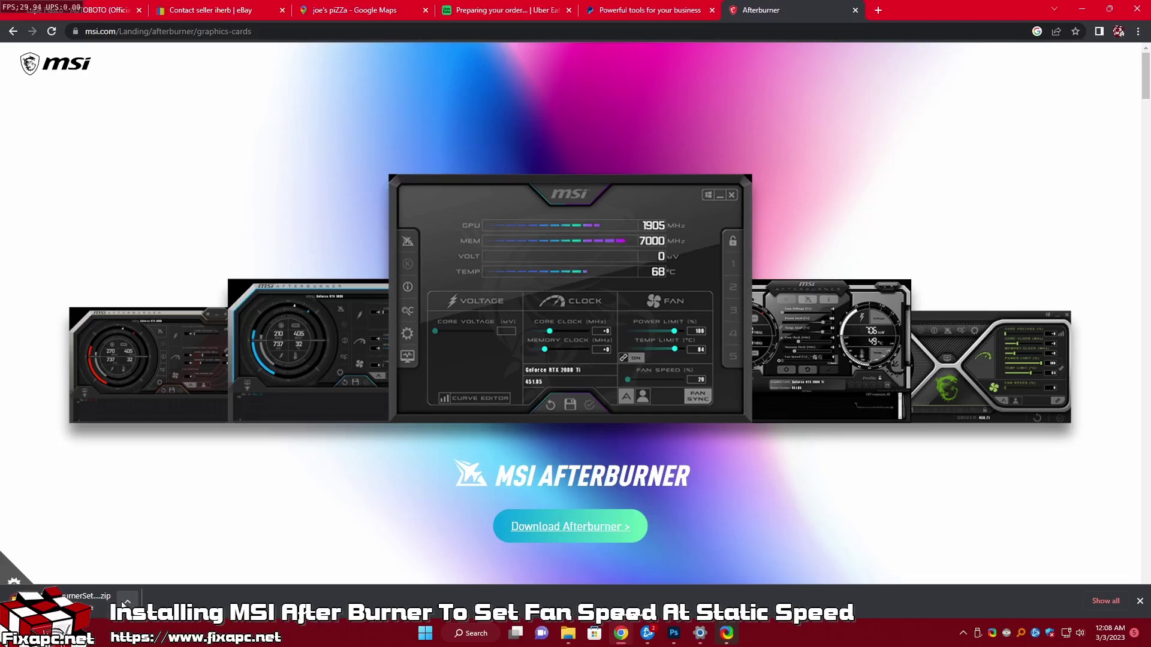
pyautogui.rightClick(108, 604)
pyautogui.click(446, 569)
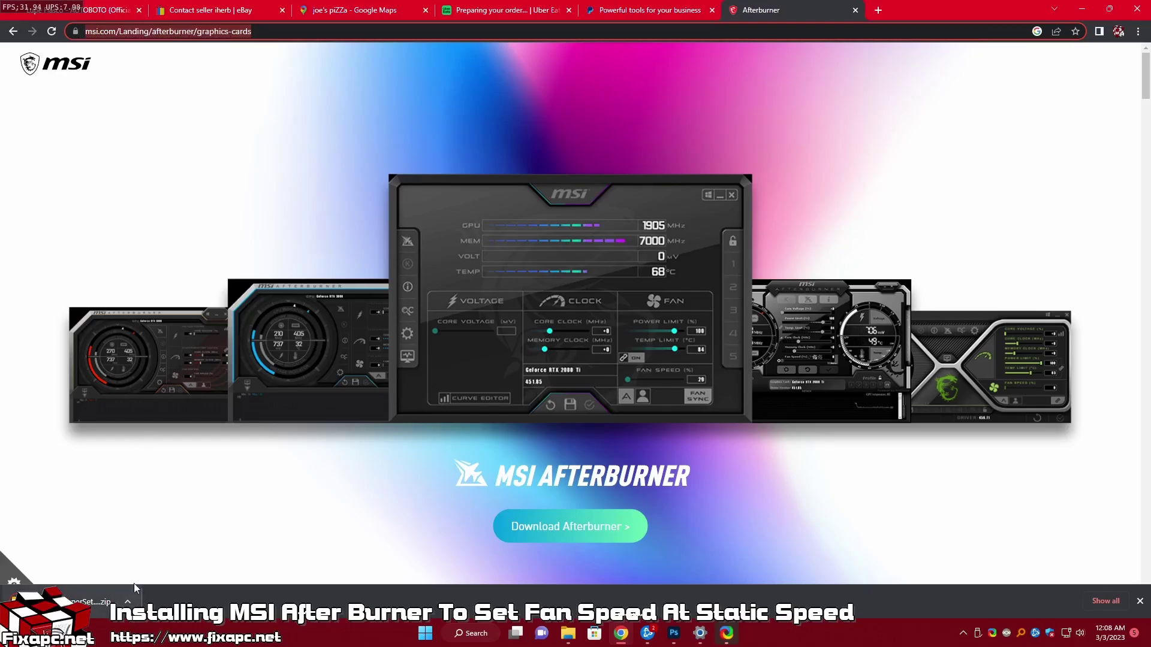
# Search for the Afterburner download in a new tab and return to the MSI Afterburner page
pyautogui.click(879, 10)
pyautogui.write('download ms')
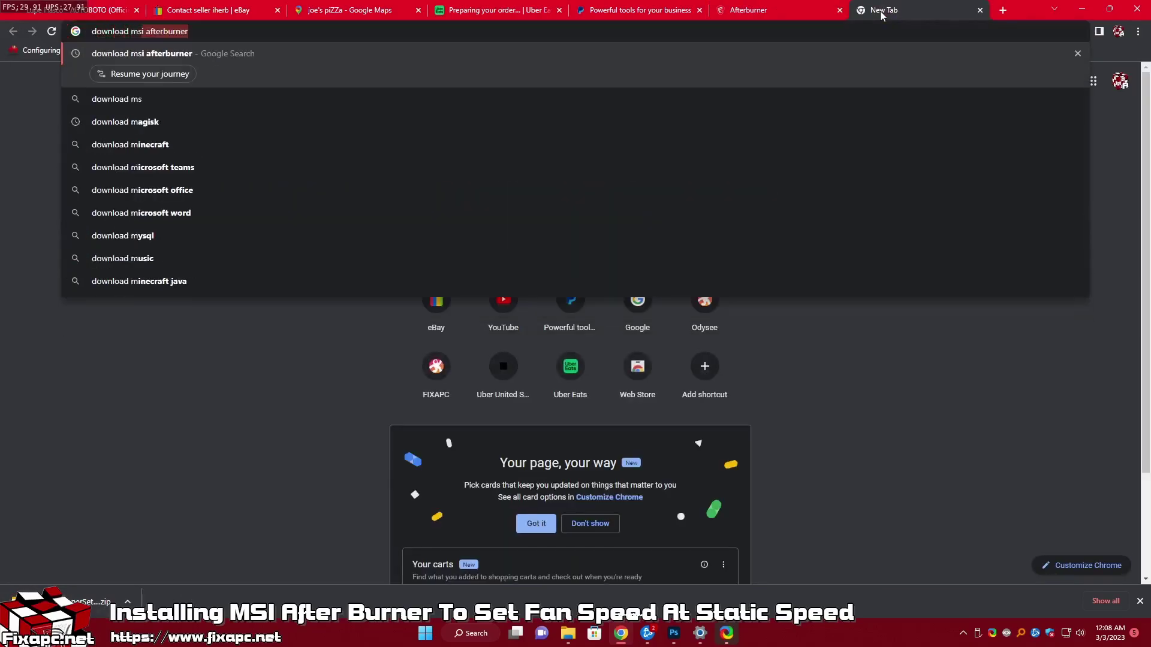
pyautogui.write('i aftterb')
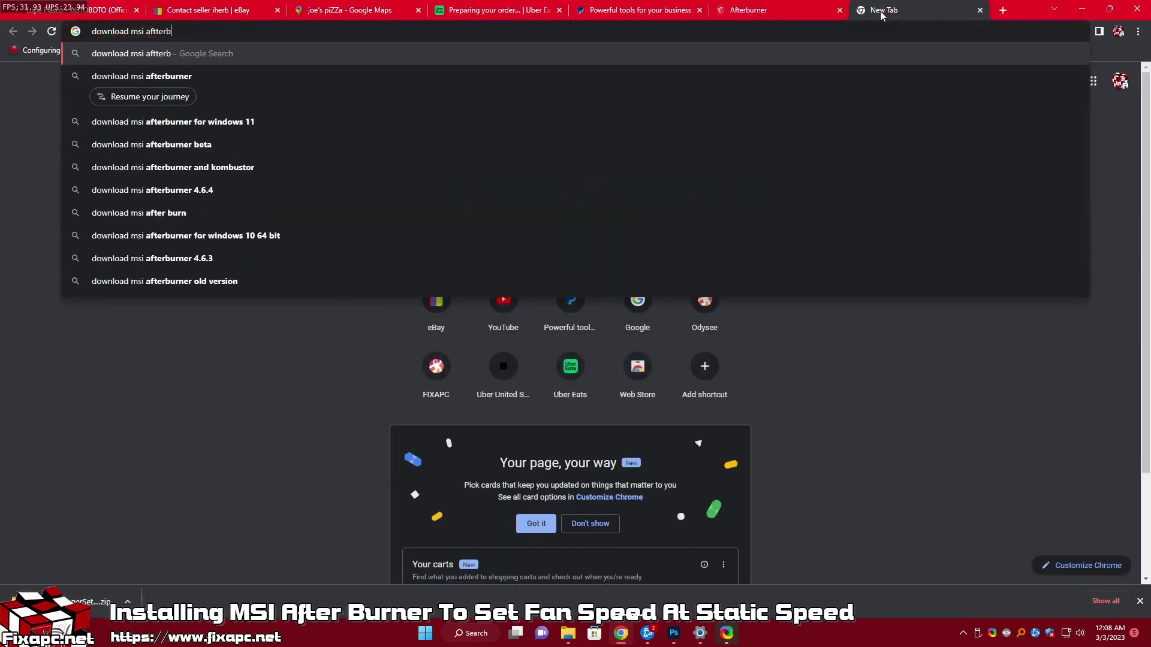
pyautogui.write('urner home')
pyautogui.press('Return')
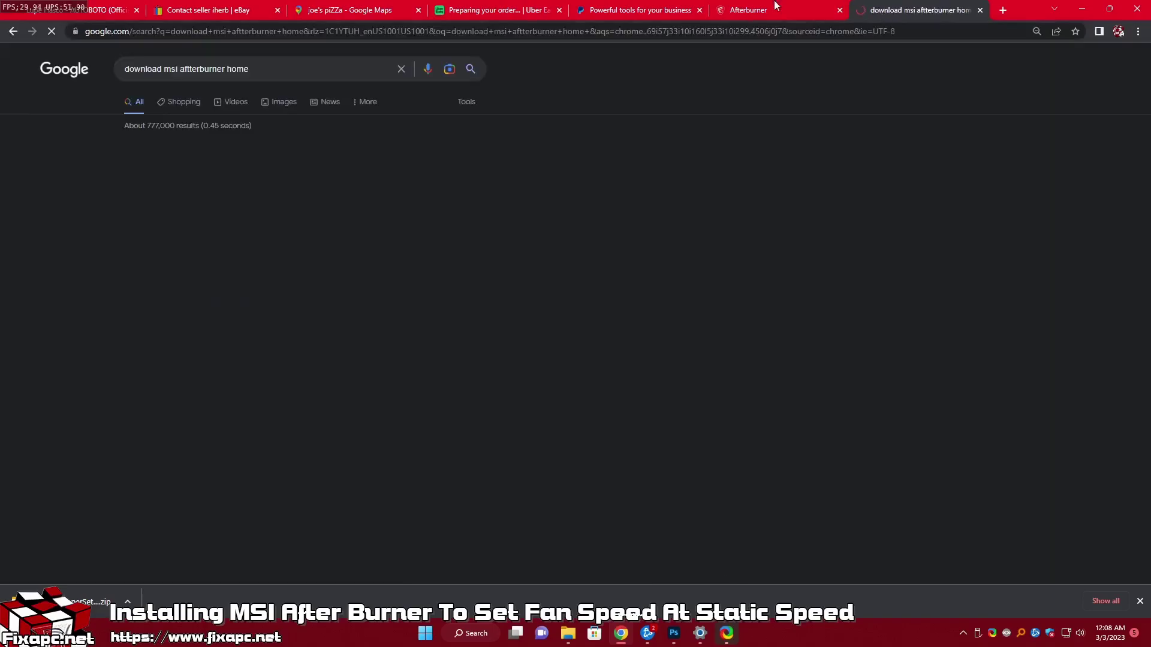
pyautogui.click(193, 190)
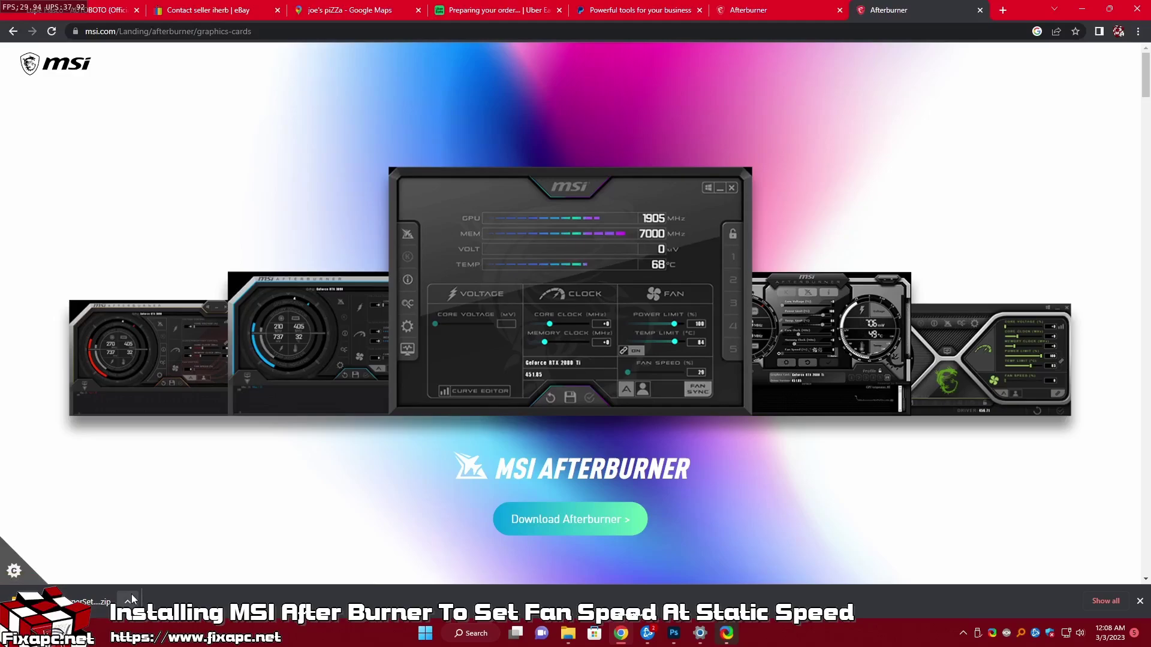
# Show MSIAfterburnerSetup.zip in Downloads and extract all its contents
pyautogui.click(131, 595)
pyautogui.click(205, 556)
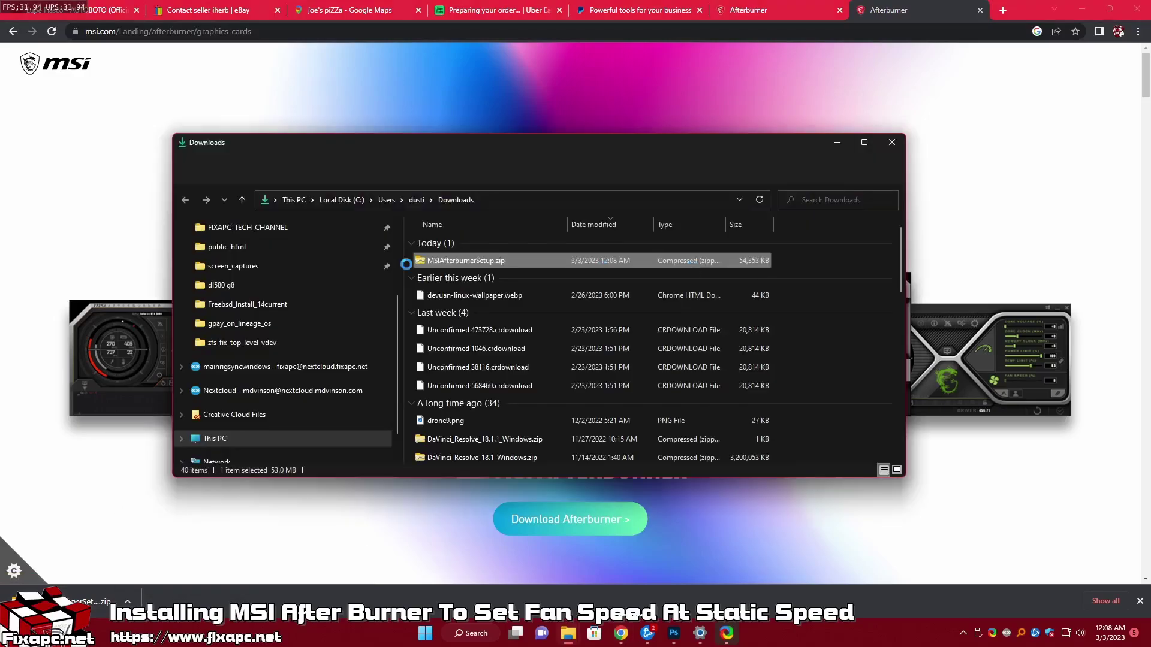
pyautogui.rightClick(537, 260)
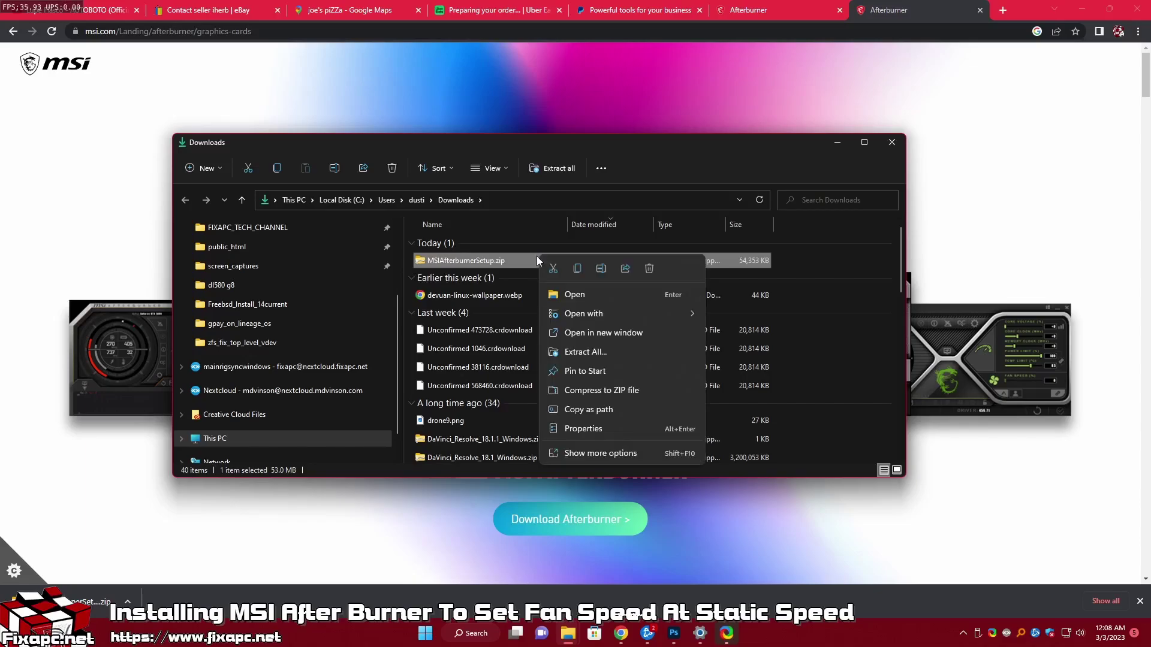
pyautogui.click(607, 350)
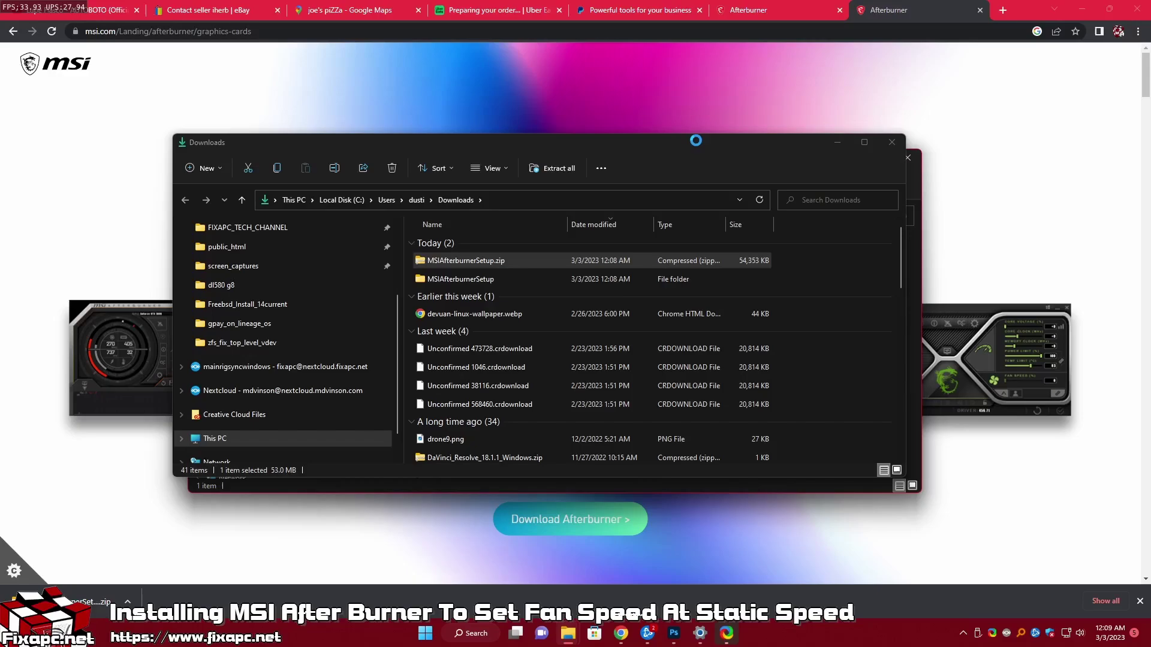
# Open the extracted MSIAfterburnerSetup folder and launch the setup program
pyautogui.doubleClick(448, 281)
pyautogui.rightClick(460, 244)
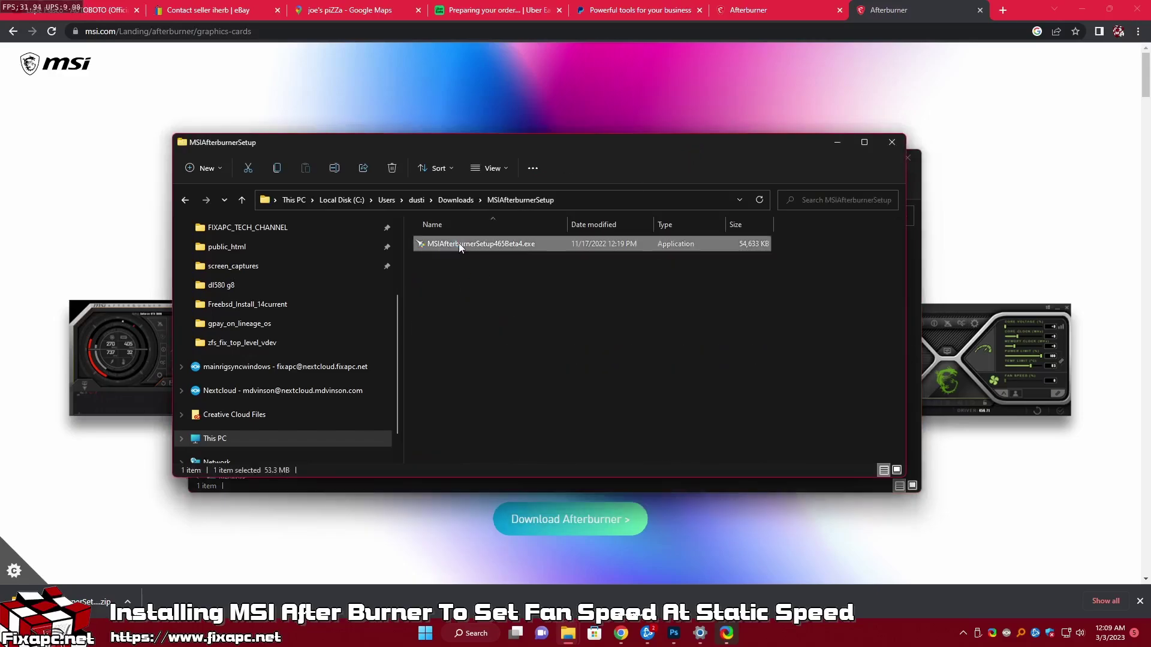
pyautogui.click(514, 301)
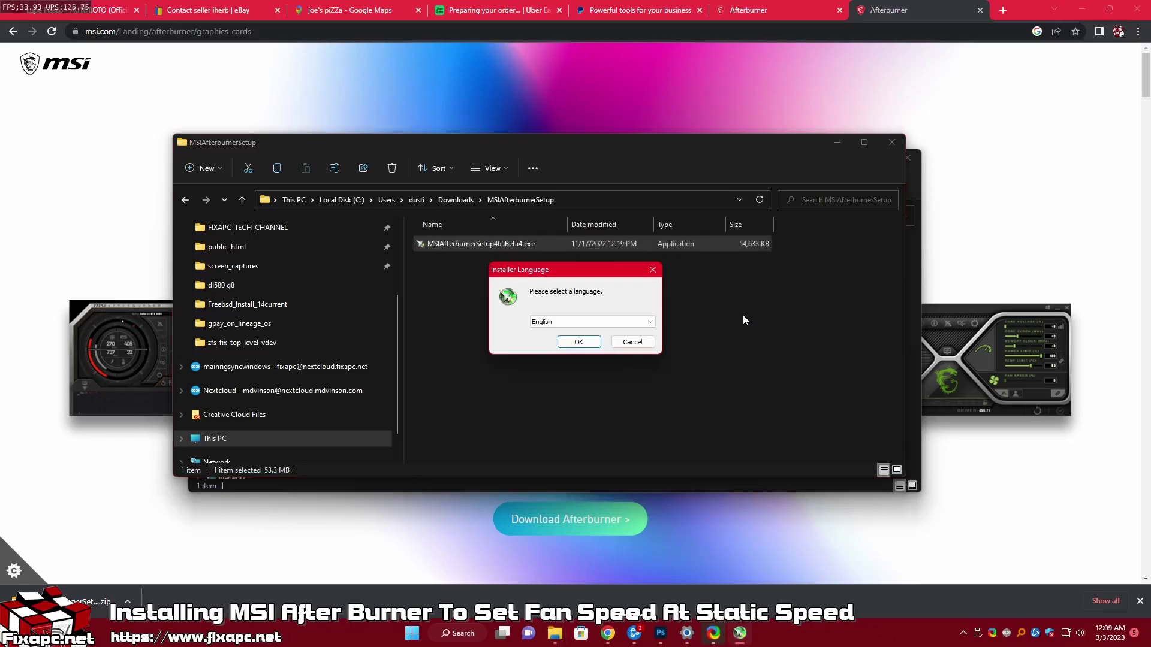
# Choose English, accept the license, keep default components and location, and start installing
pyautogui.click(564, 345)
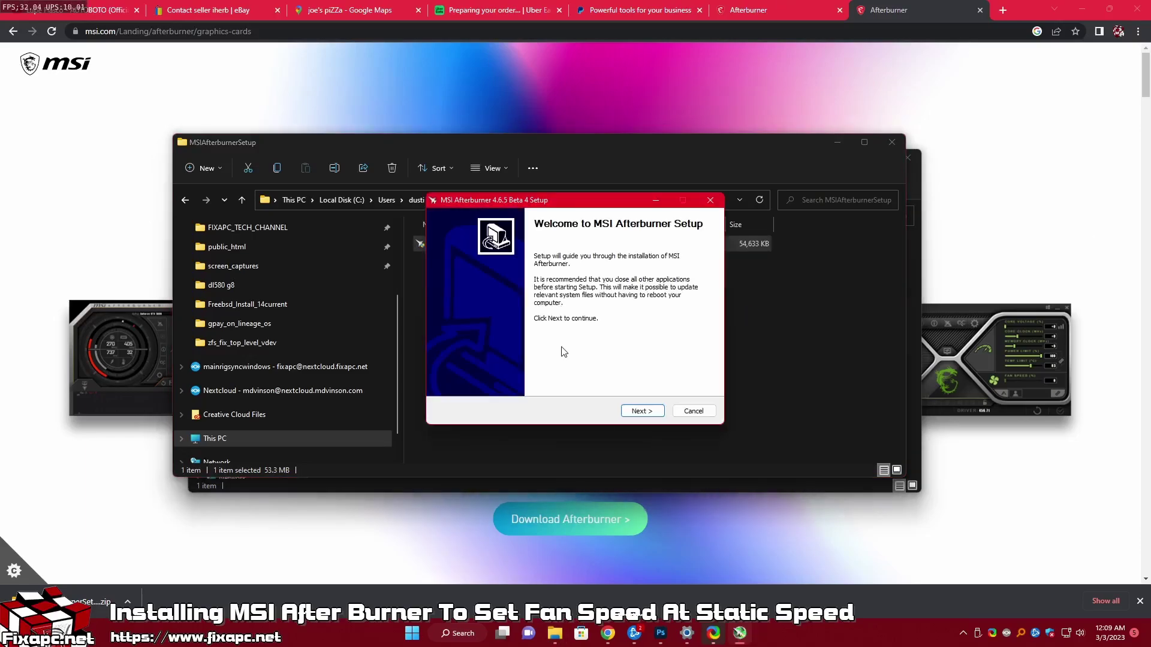
pyautogui.click(644, 412)
pyautogui.click(486, 374)
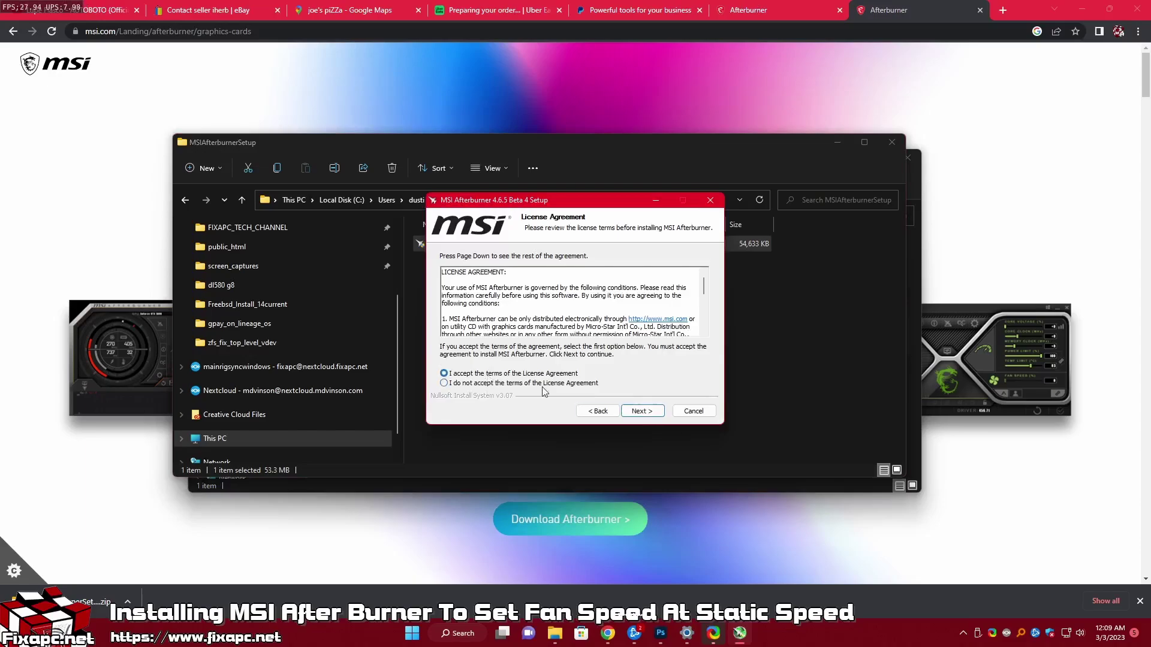
pyautogui.click(653, 414)
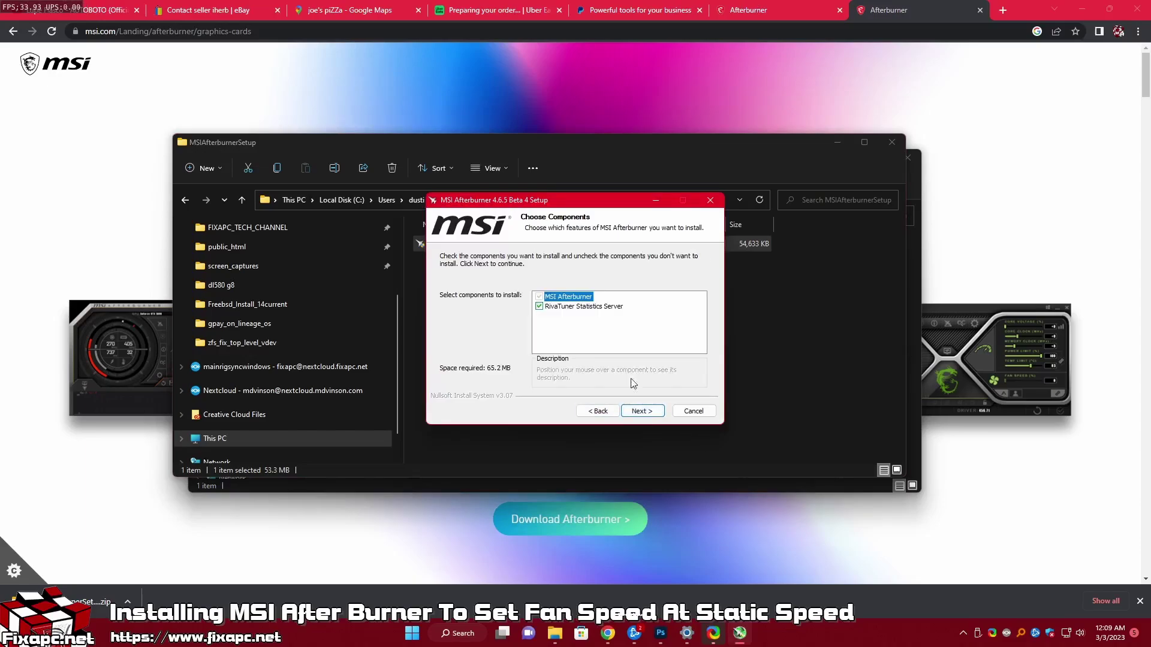
pyautogui.click(635, 410)
pyautogui.click(634, 411)
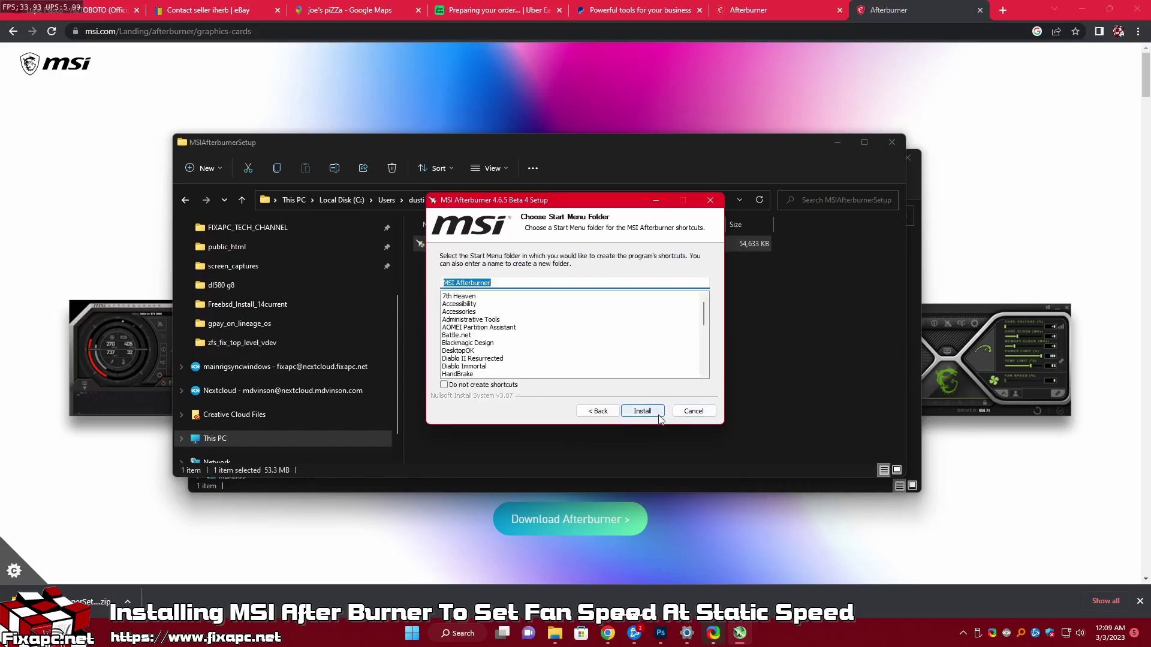
pyautogui.click(655, 413)
pyautogui.moveTo(557, 206)
pyautogui.mouseDown()
pyautogui.moveTo(639, 270)
pyautogui.moveTo(688, 245)
pyautogui.mouseUp()
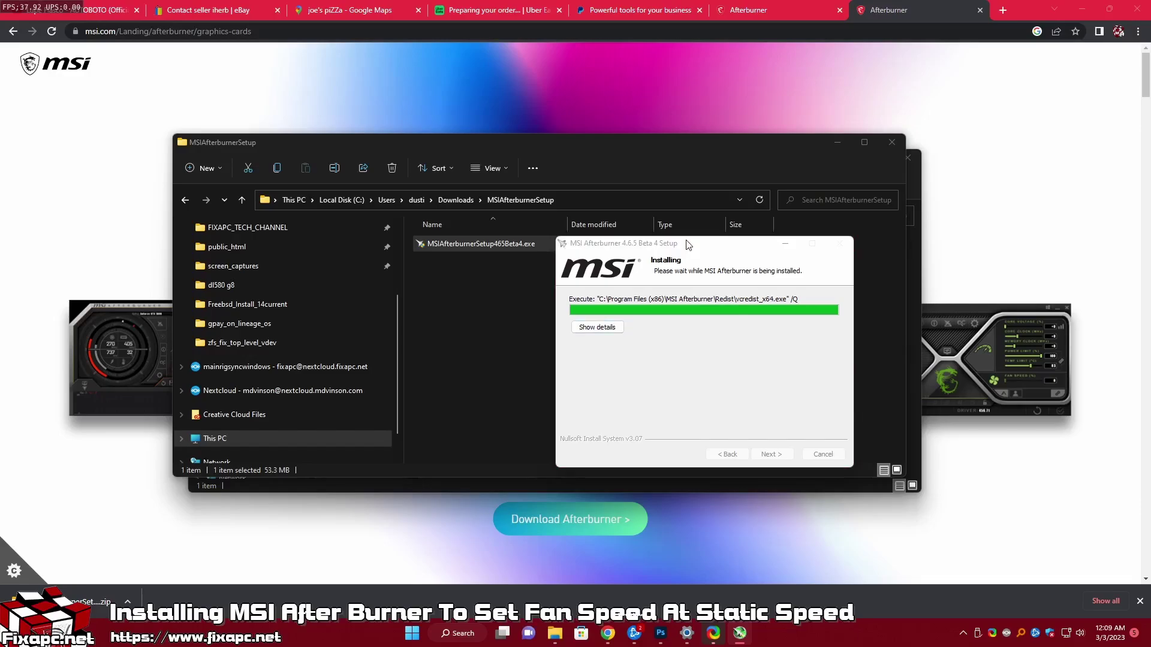
# Nudge the setup window lower while the installation runs to completion
pyautogui.moveTo(691, 244); pyautogui.dragTo(691, 270)
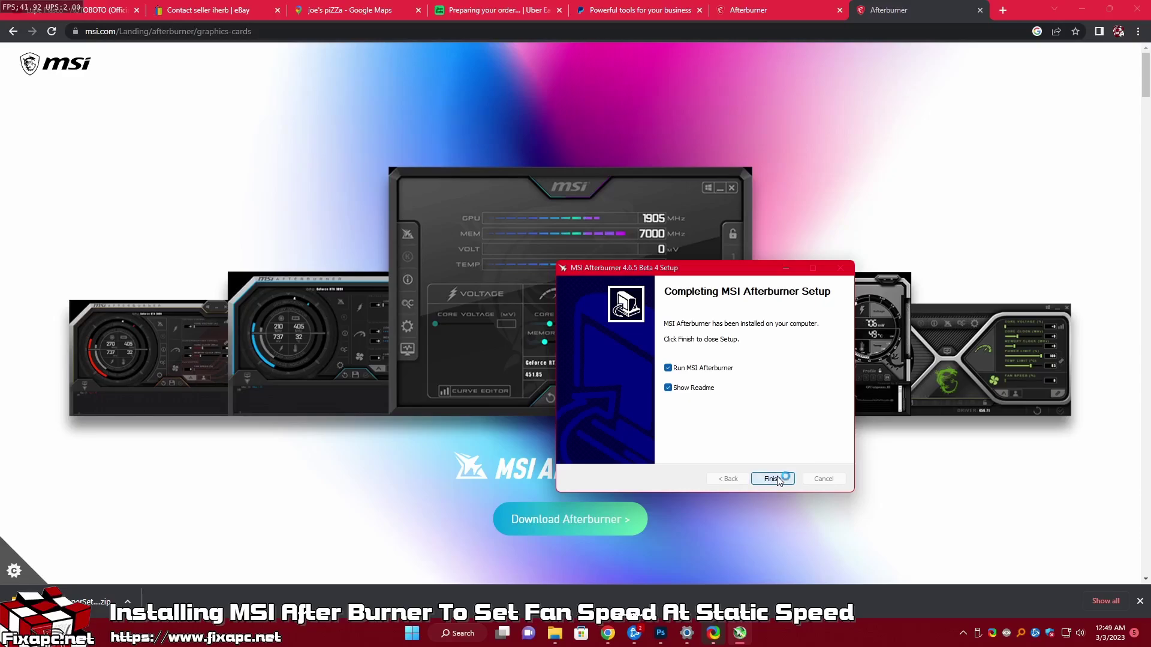
# Finish setup, minimize Chrome and close the File Explorer windows
pyautogui.click(773, 168)
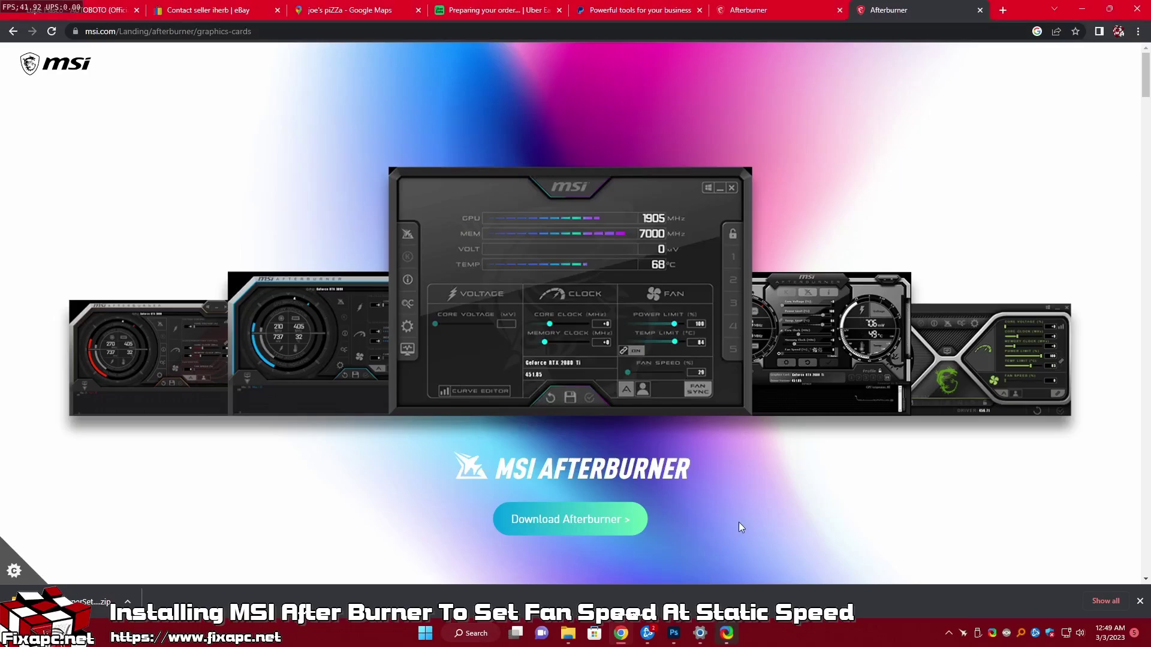
pyautogui.click(1082, 11)
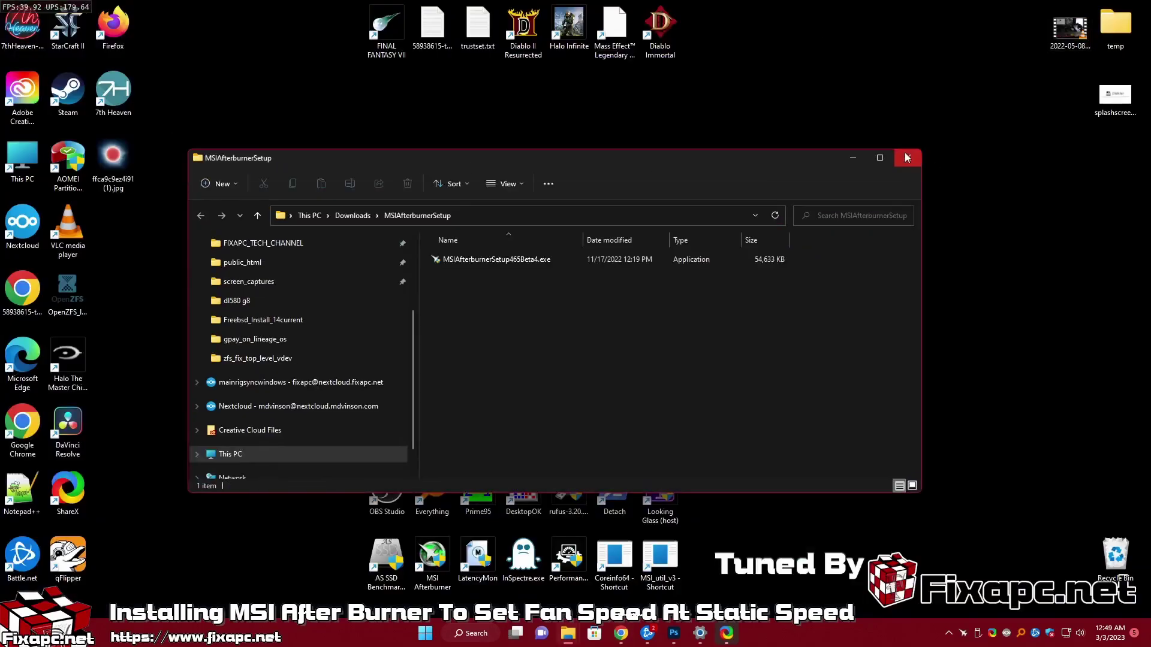
pyautogui.click(905, 152)
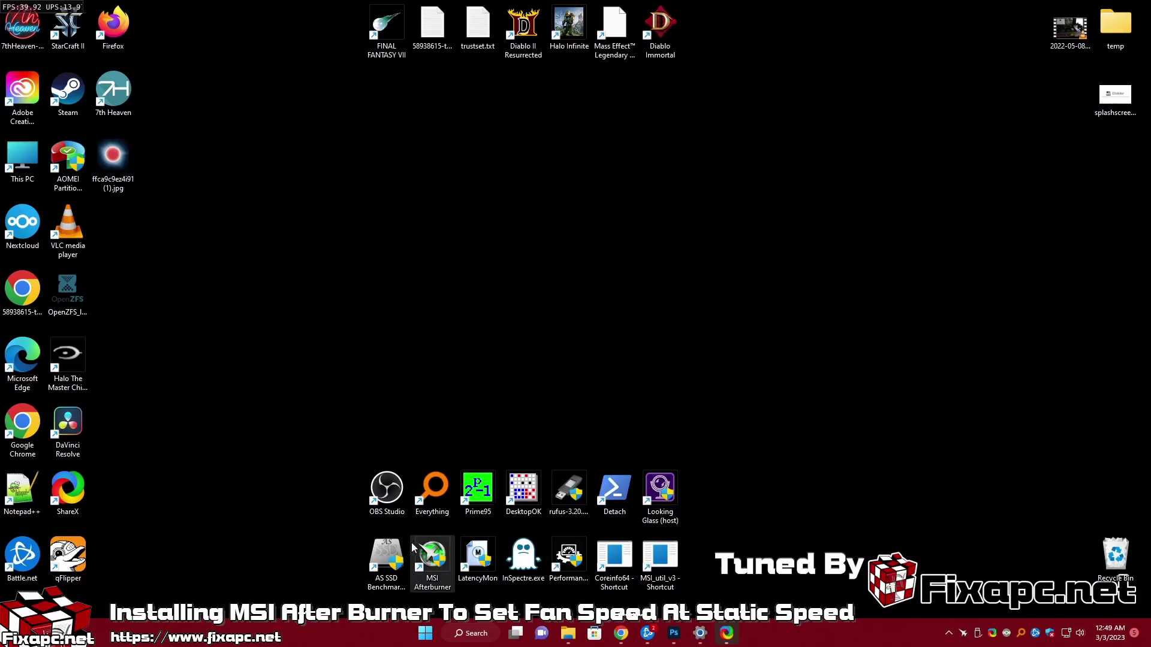
# Run Afterburner as administrator, fix fan speed at 100%, then close its window
pyautogui.rightClick(423, 567)
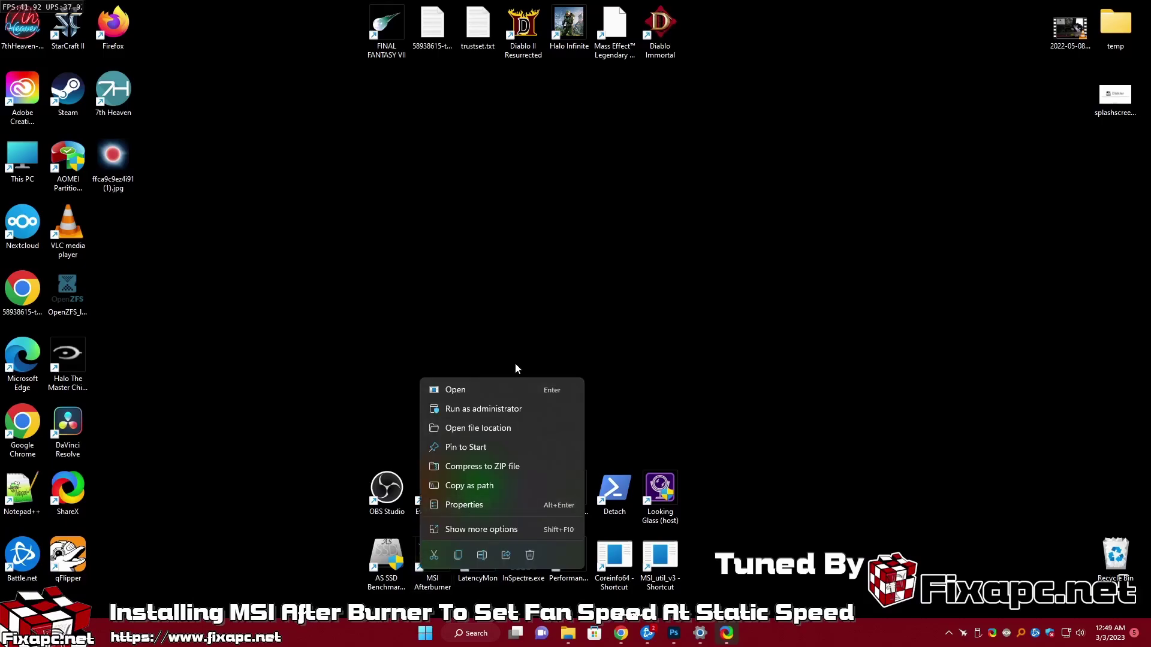
pyautogui.click(509, 408)
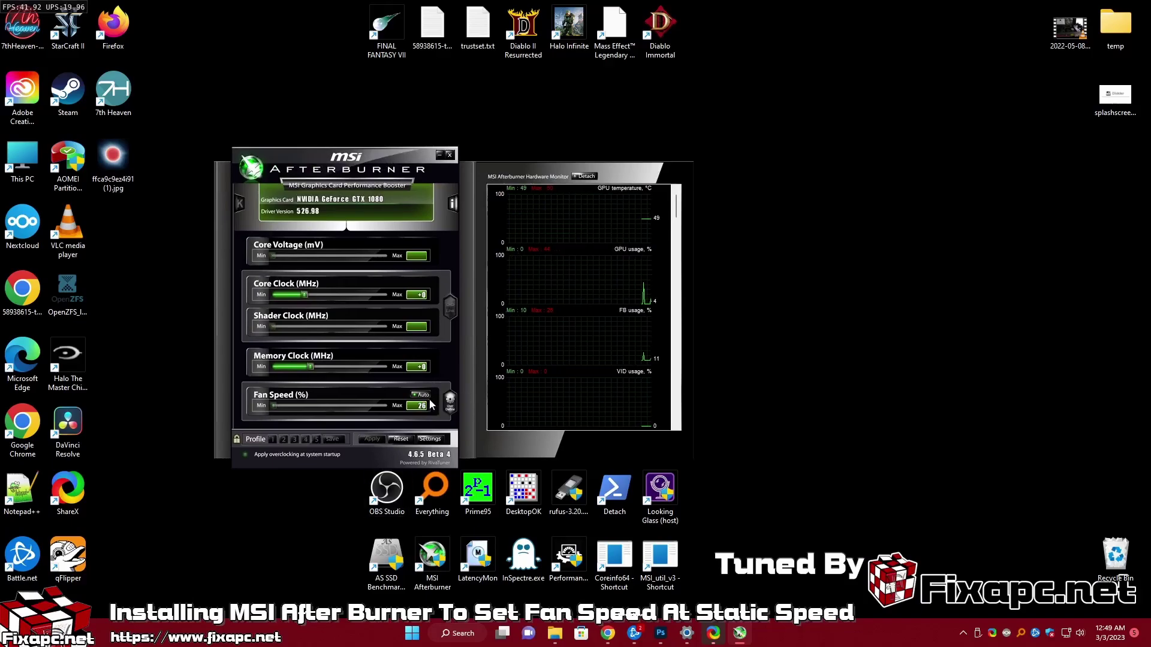
pyautogui.click(422, 396)
pyautogui.moveTo(272, 406); pyautogui.dragTo(389, 406)
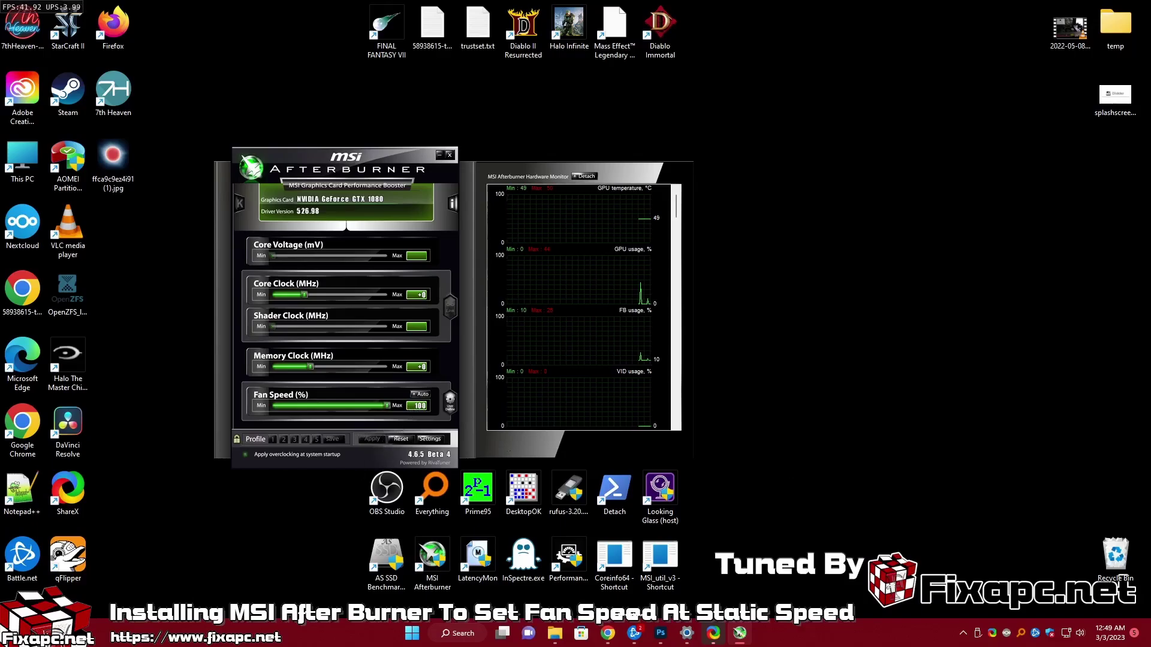
pyautogui.click(963, 633)
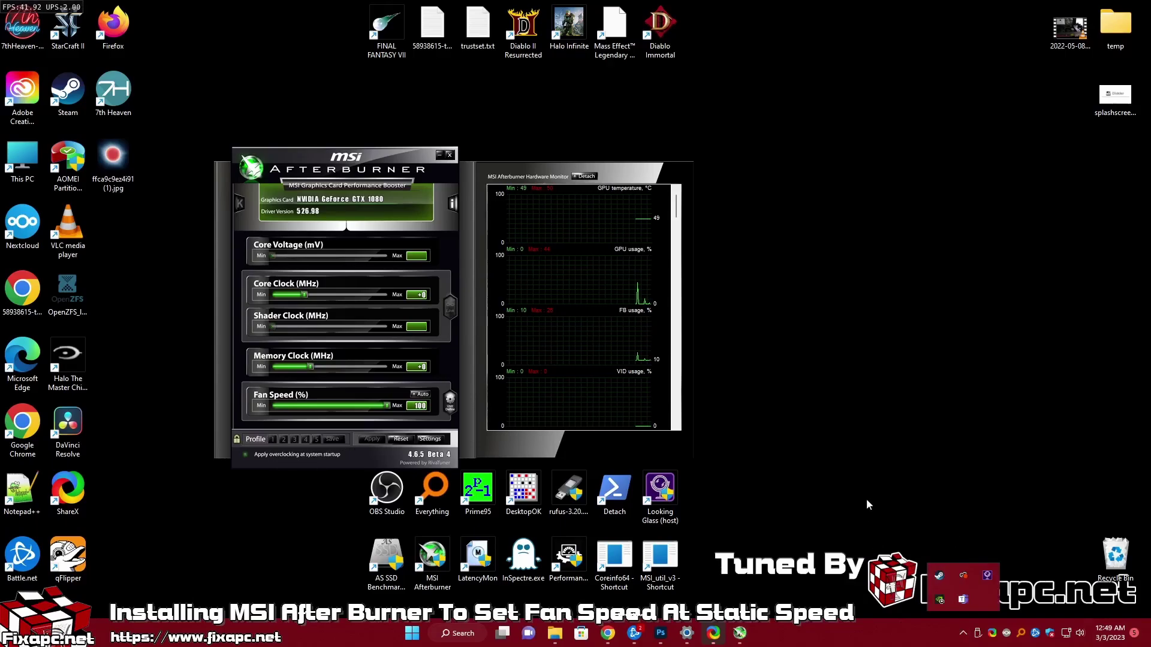
pyautogui.click(448, 155)
# Relaunch MSI Afterburner from the desktop shortcut and bring its window up from the tray
pyautogui.click(964, 633)
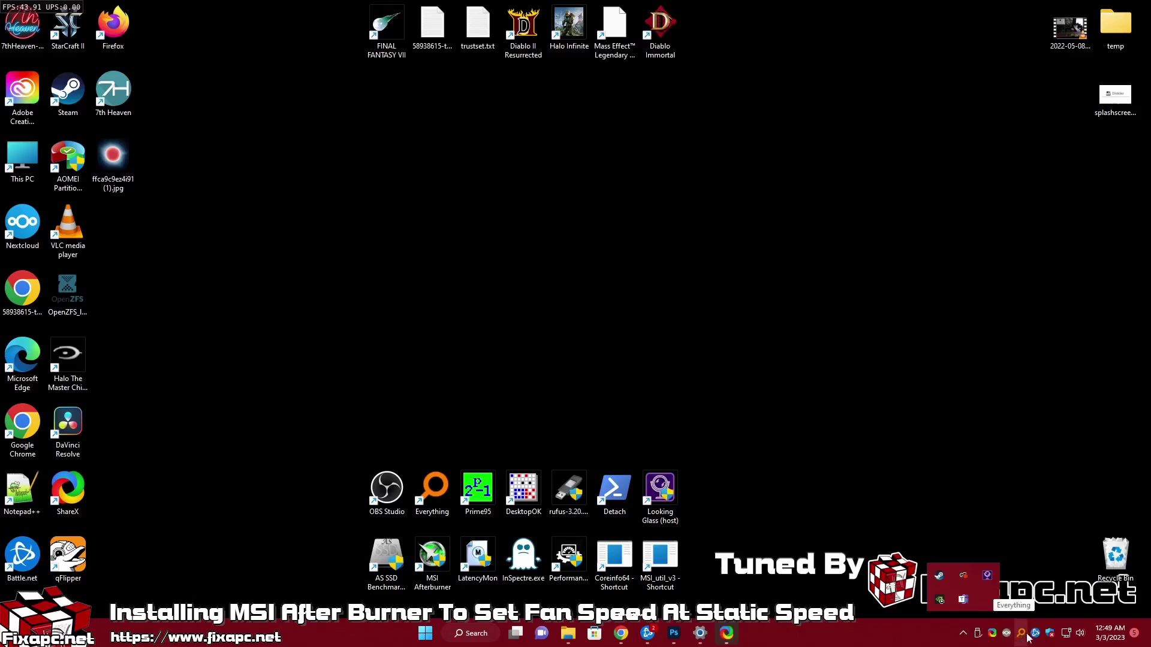
pyautogui.click(897, 334)
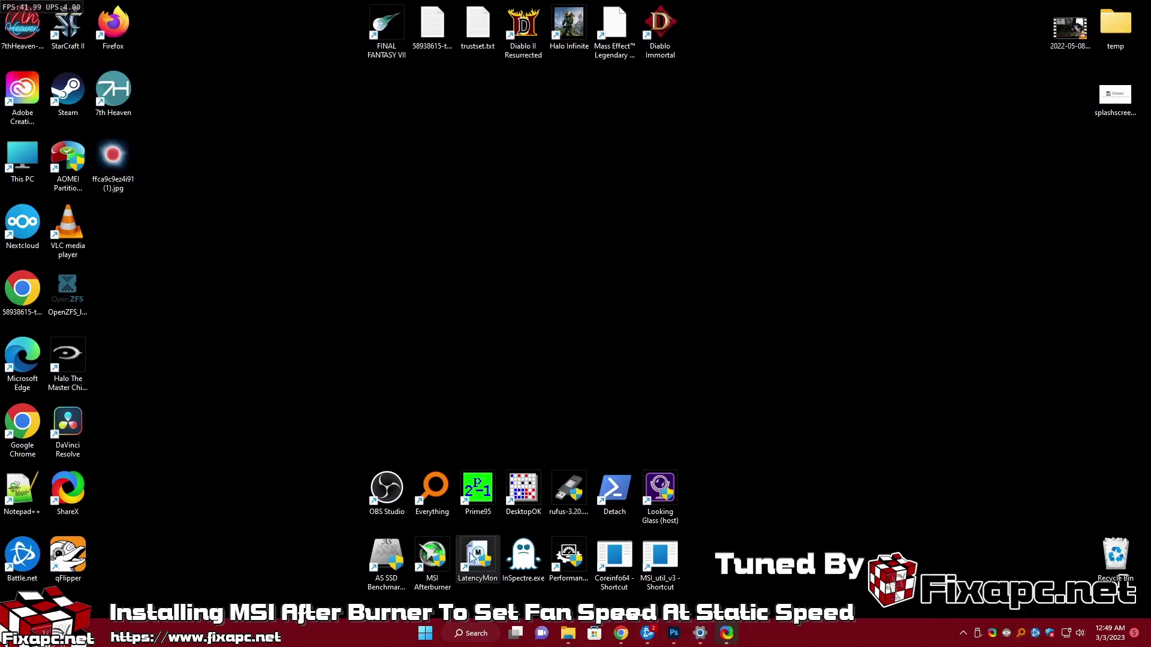
pyautogui.click(440, 549)
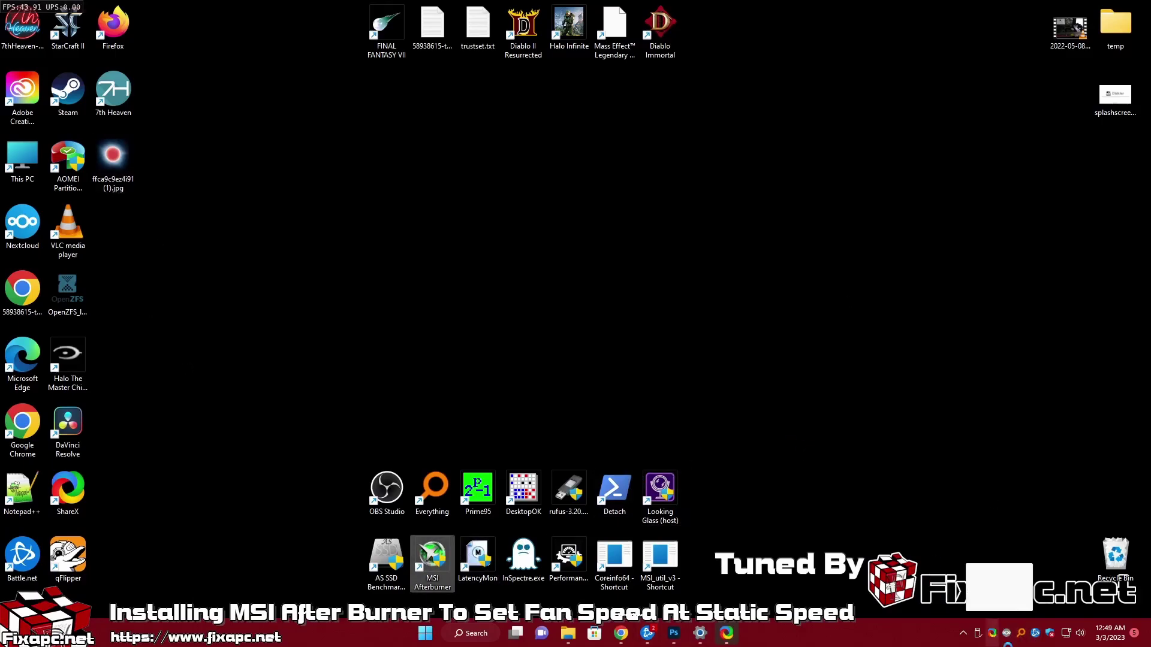
pyautogui.click(961, 638)
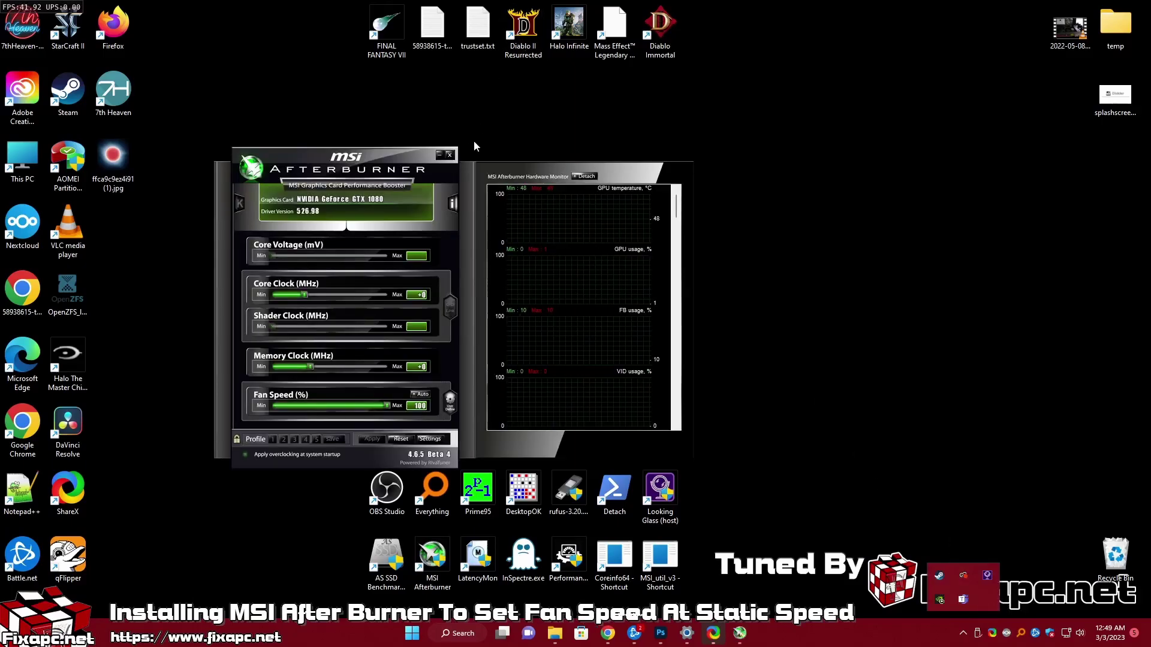
# Open MSI Afterburner properties from the Settings button, landing on the General page
pyautogui.click(429, 439)
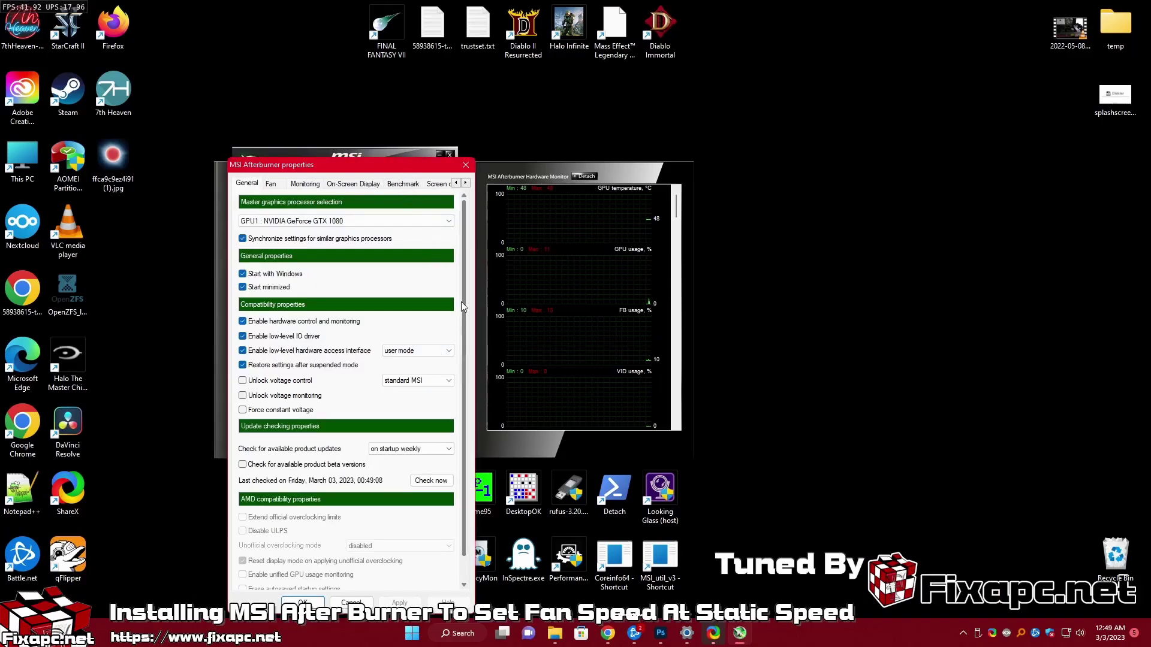
pyautogui.scroll(-1, 463, 307)
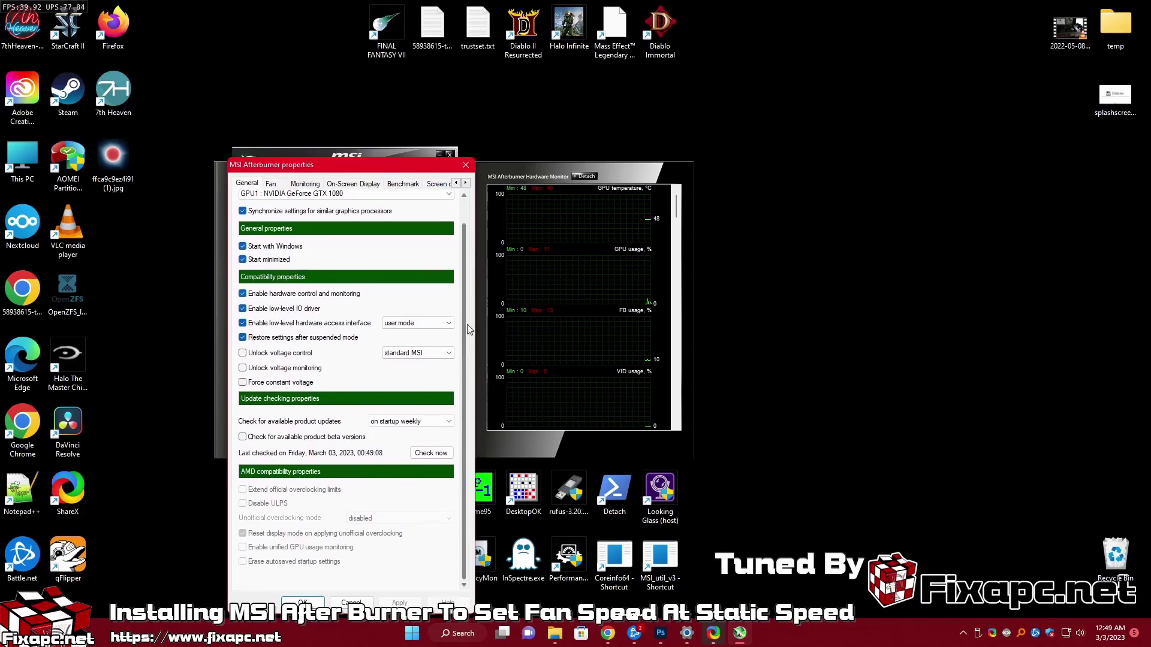
pyautogui.scroll(1, 466, 325)
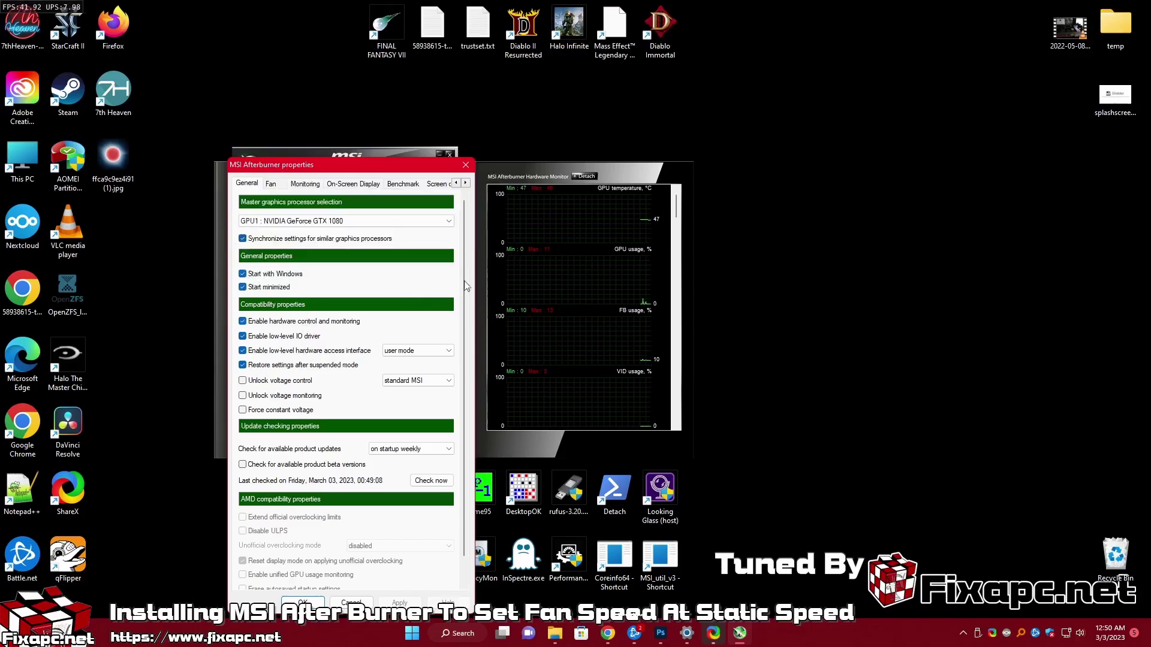
pyautogui.scroll(-1, 461, 266)
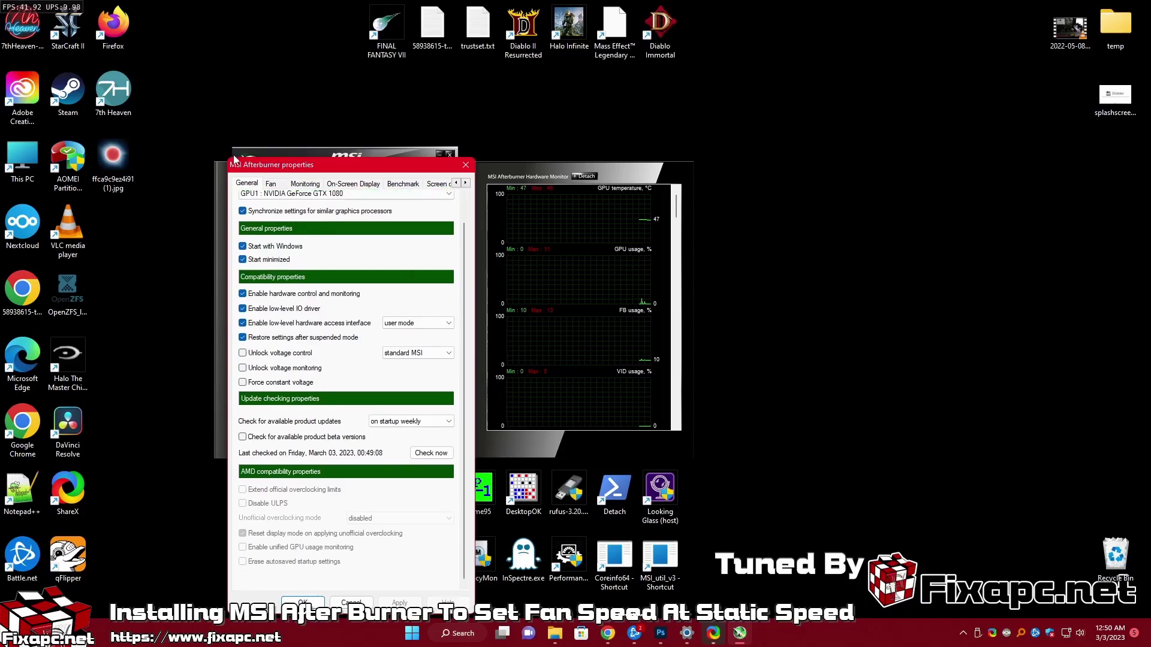
# Browse the Fan, Monitoring, On-Screen Display, Benchmark, Screen capture and Video capture pages
pyautogui.click(271, 183)
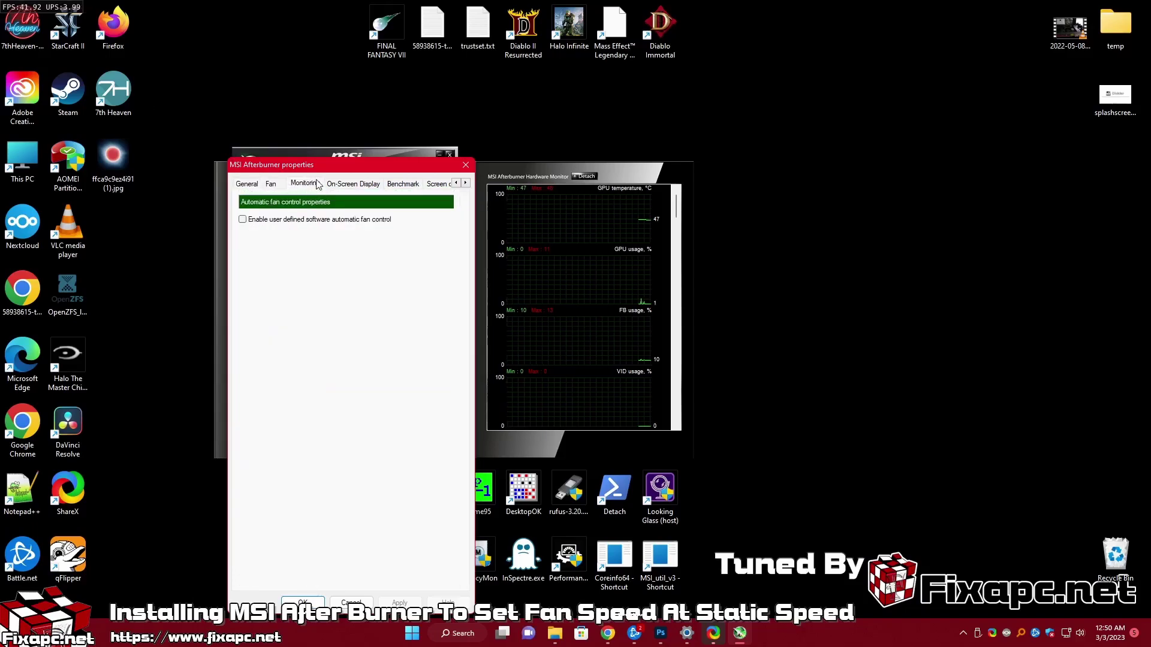
pyautogui.click(305, 183)
pyautogui.click(352, 185)
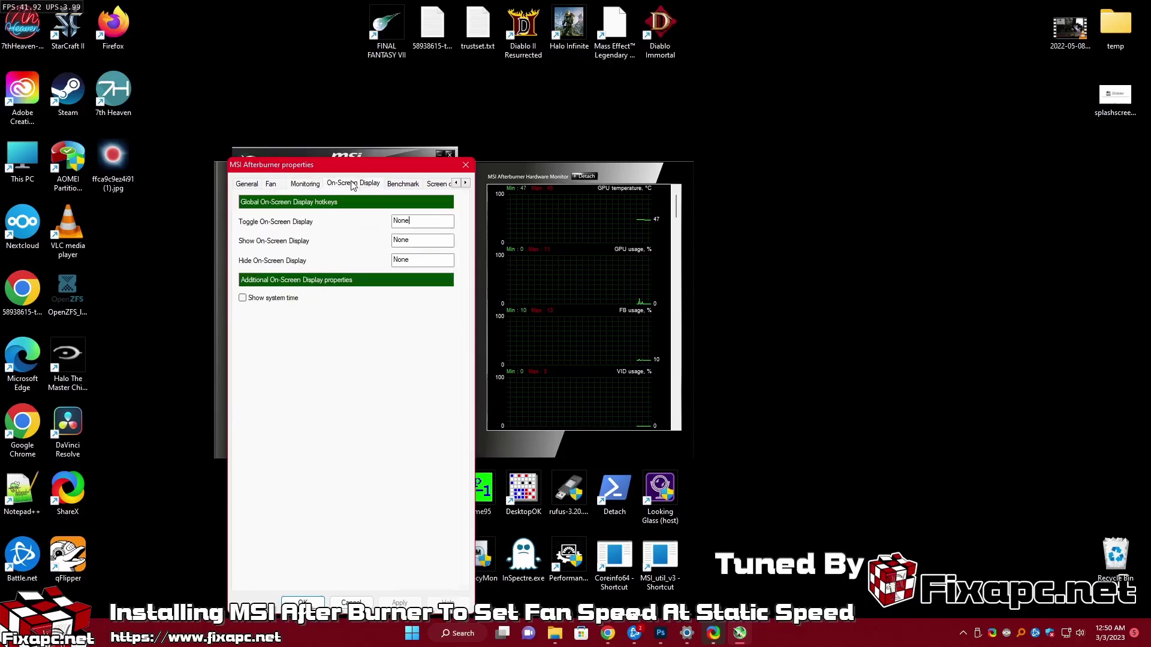
pyautogui.click(412, 185)
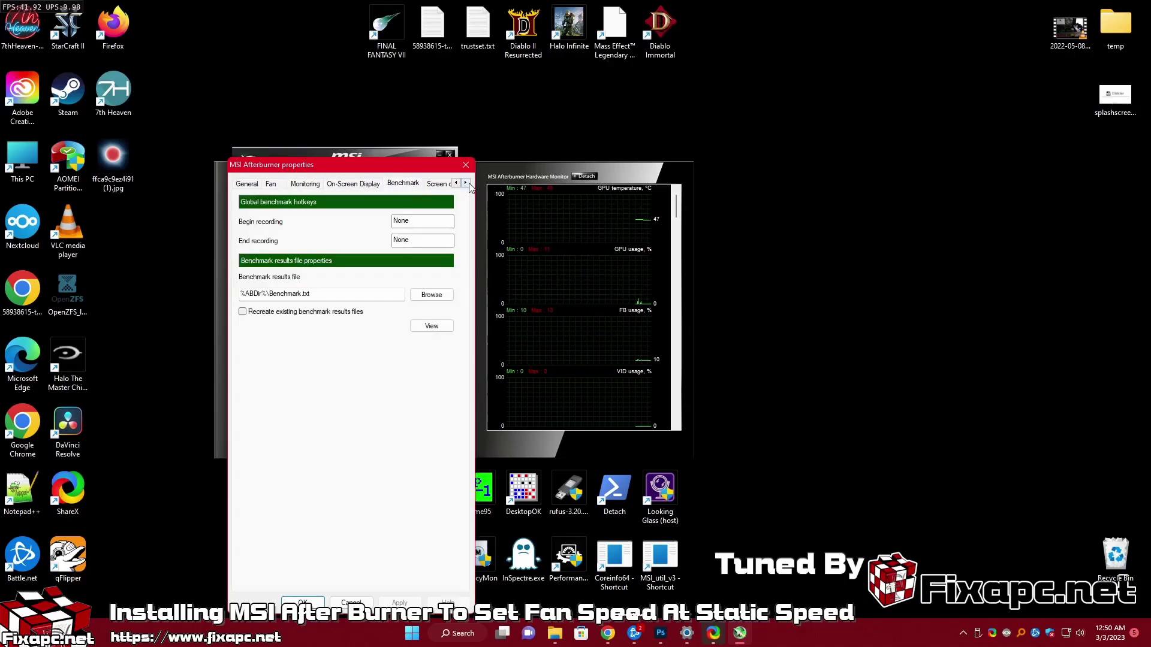
pyautogui.click(464, 183)
pyautogui.click(419, 183)
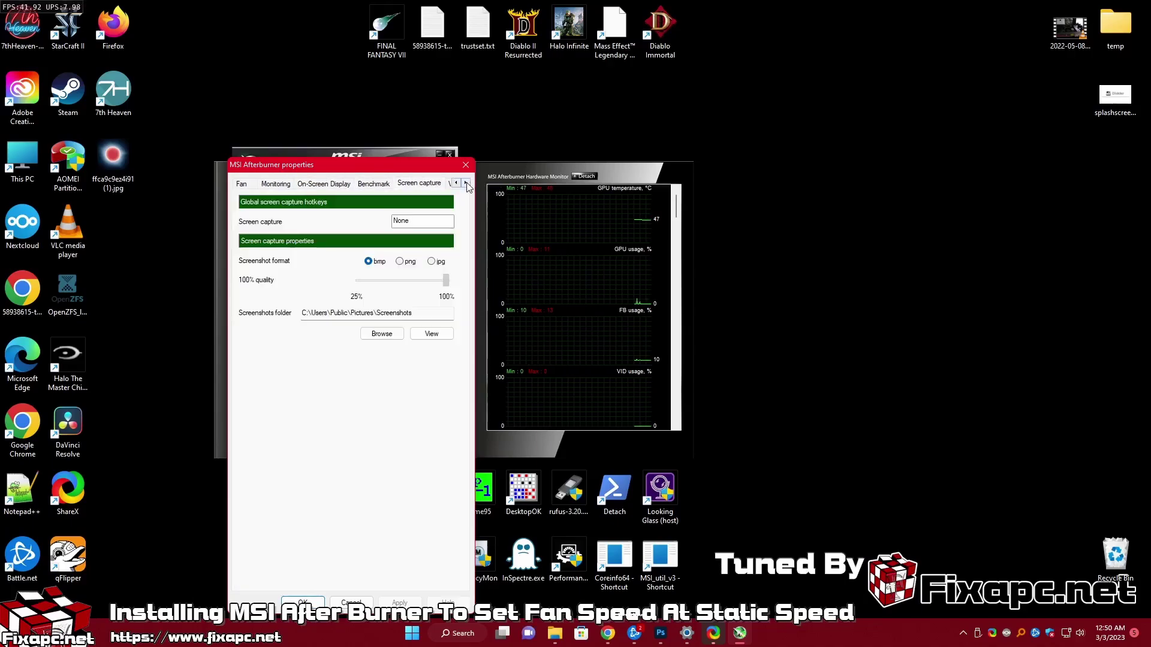
pyautogui.click(465, 184)
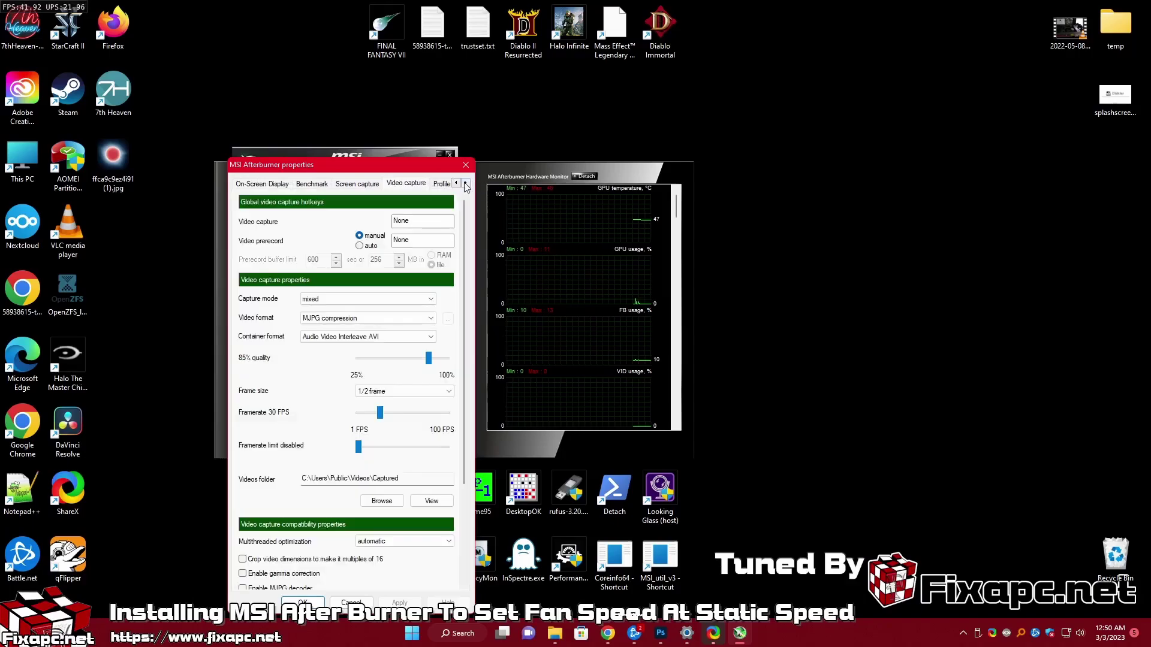
pyautogui.click(465, 184)
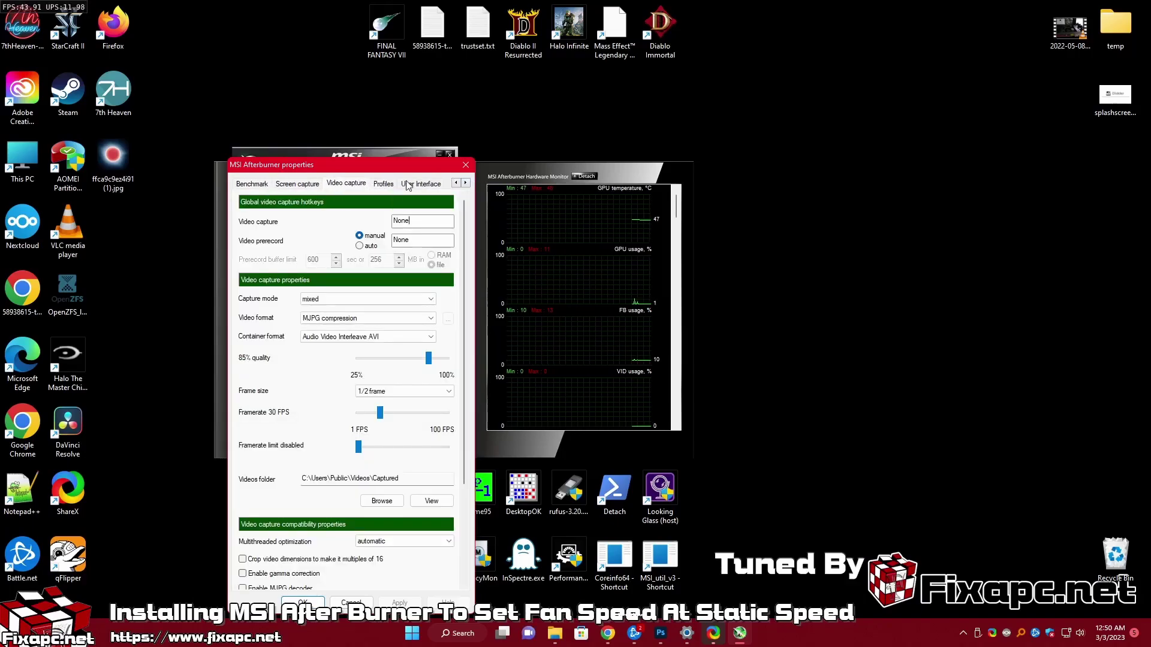
# On the User Interface page, keep the Default MSI Afterburner v2 skin and confirm with OK
pyautogui.click(416, 183)
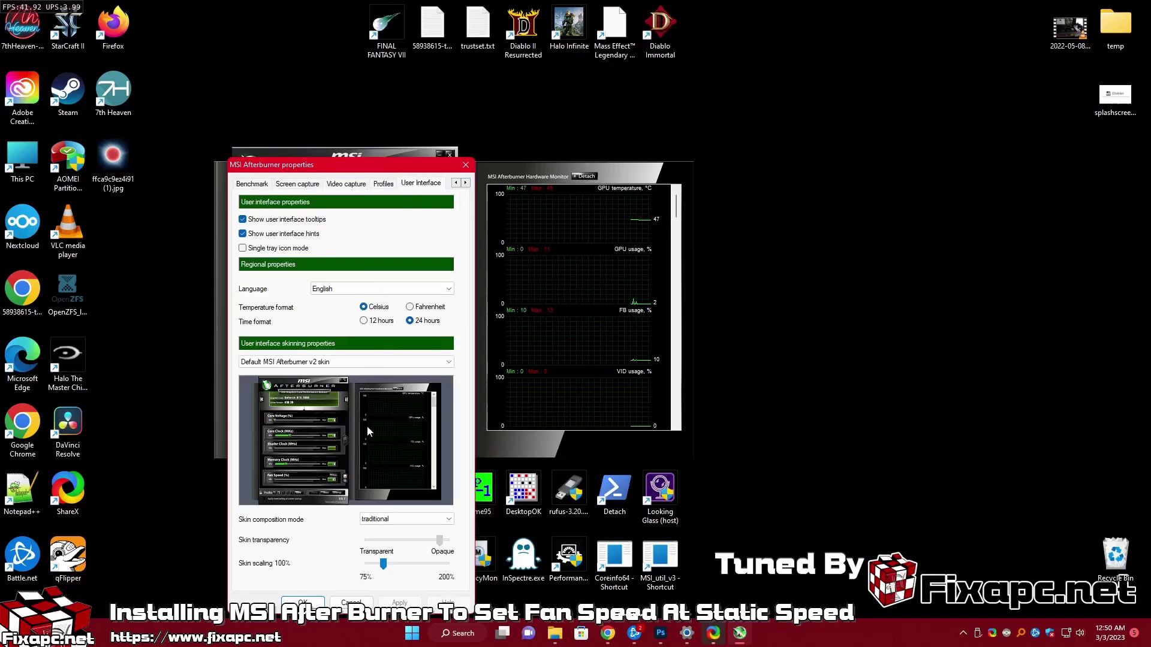
pyautogui.click(290, 365)
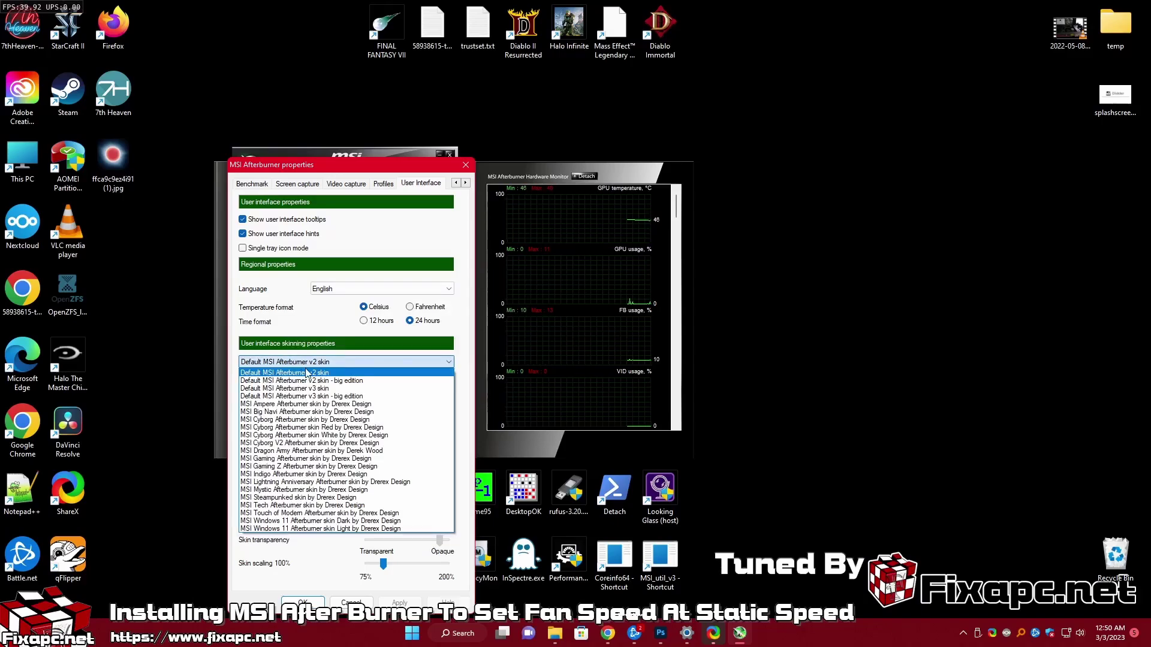
pyautogui.click(316, 322)
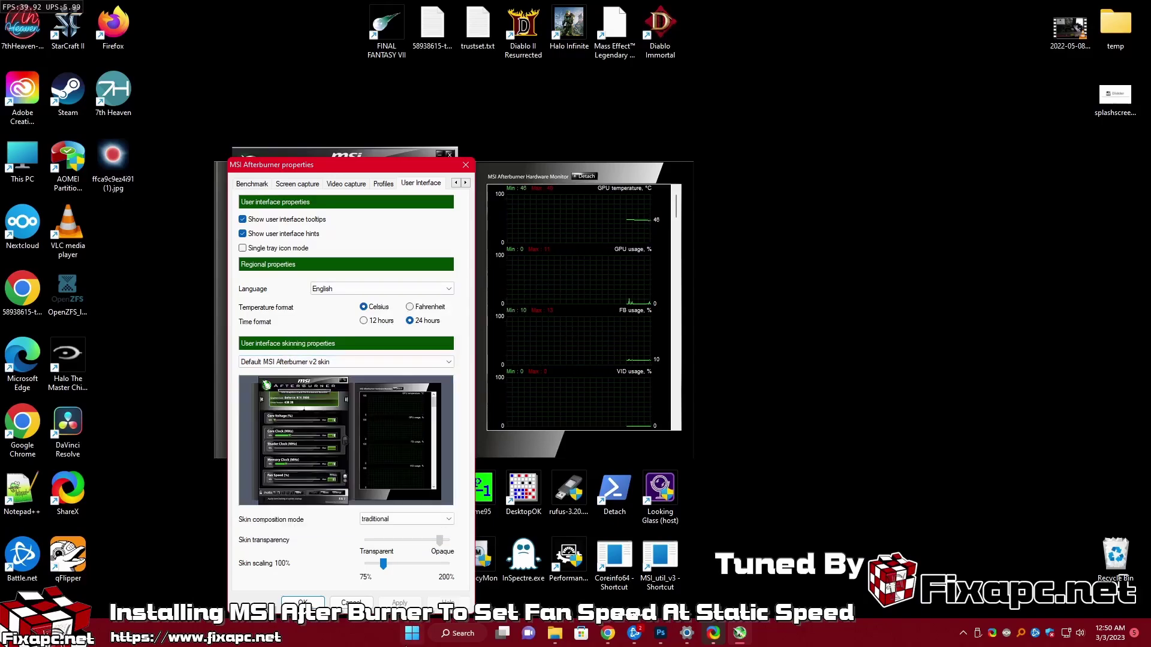
pyautogui.click(297, 602)
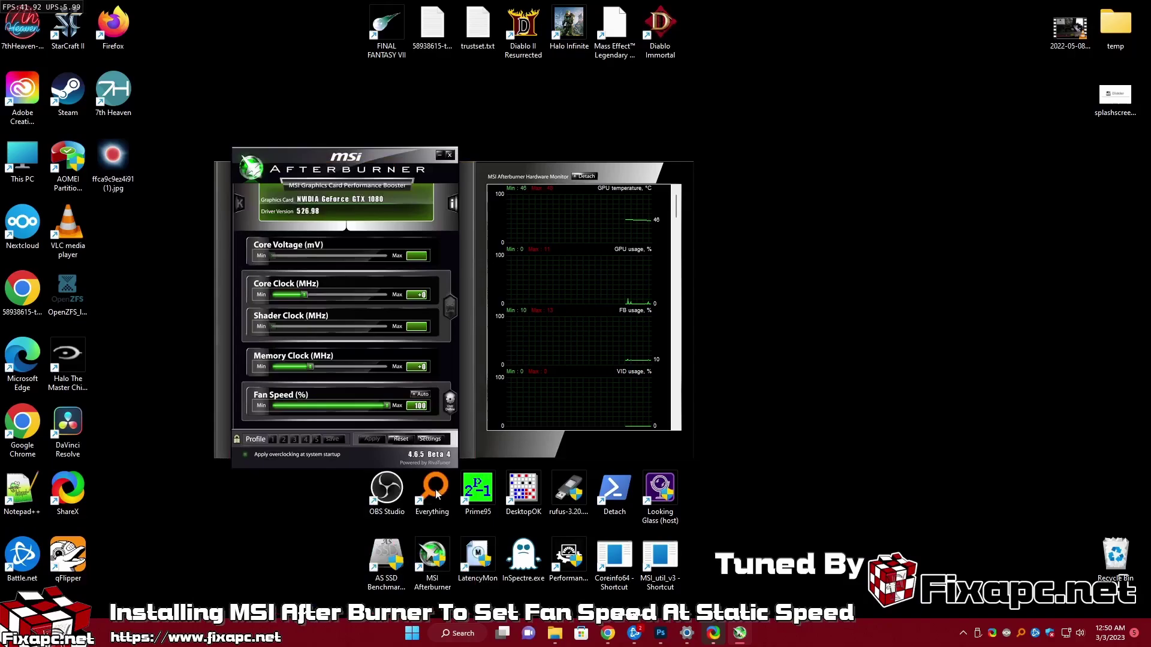
# Unlock profiles, save the 100% fan speed settings to slot 1, and relock
pyautogui.click(275, 440)
pyautogui.click(331, 441)
pyautogui.click(273, 439)
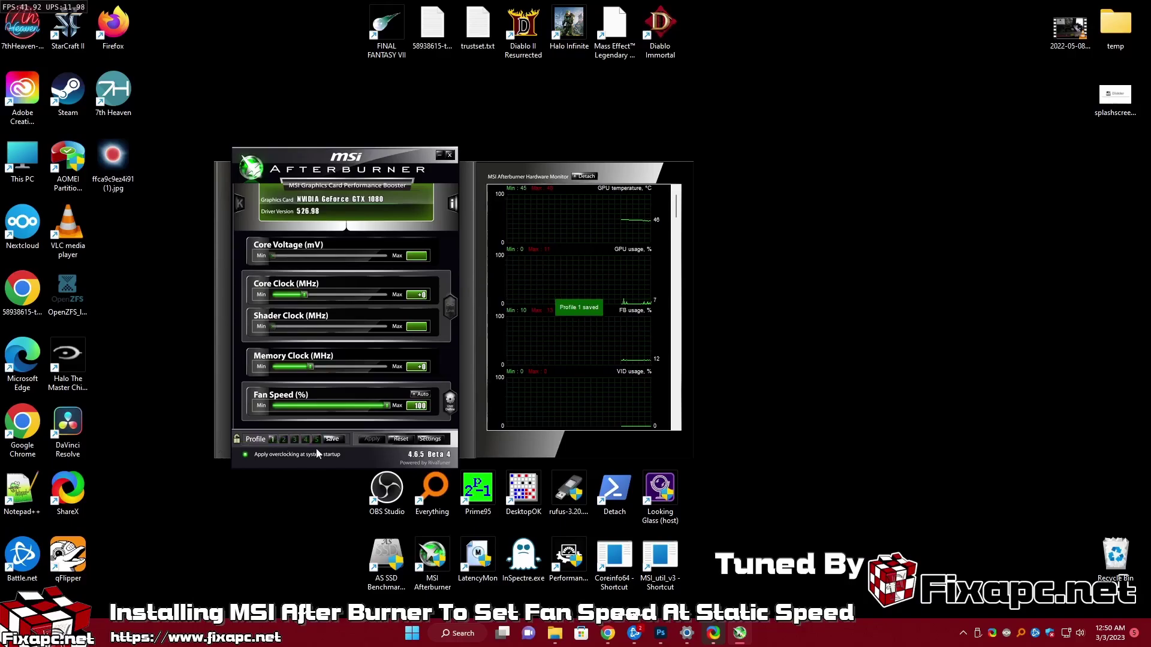
pyautogui.click(238, 439)
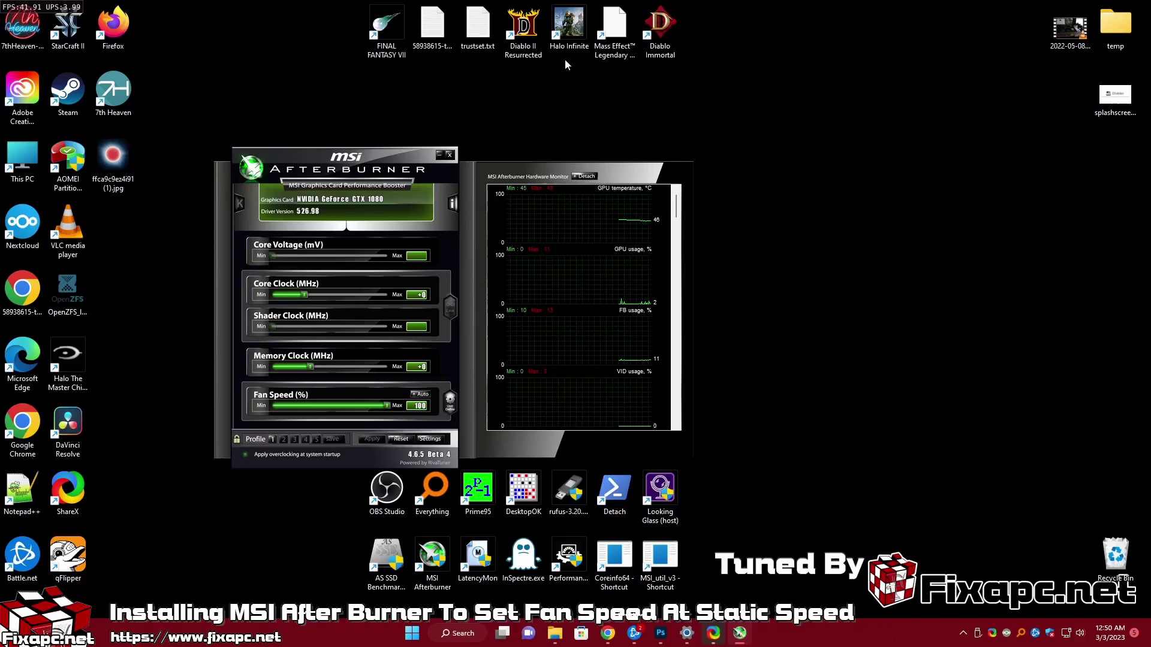
# Close the MSI Afterburner main window to return to the desktop
pyautogui.click(453, 156)
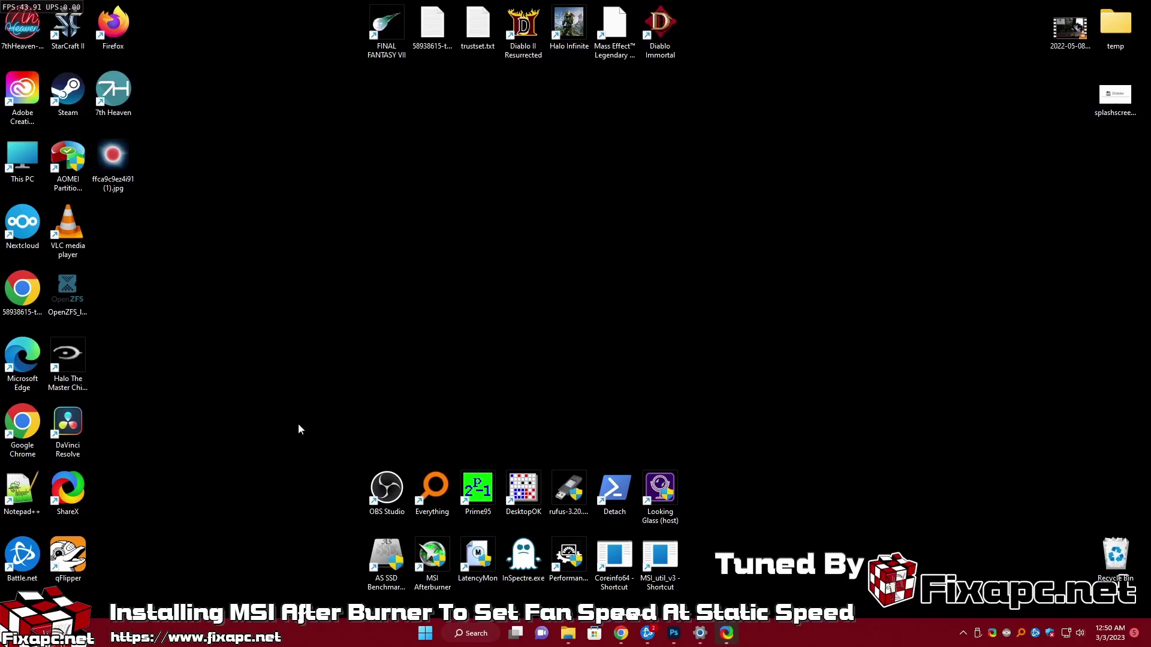
pyautogui.moveTo(238, 426)
pyautogui.mouseDown()
pyautogui.moveTo(820, 604)
pyautogui.moveTo(177, 417)
pyautogui.moveTo(406, 509)
pyautogui.moveTo(864, 607)
pyautogui.moveTo(746, 594)
pyautogui.moveTo(211, 414)
pyautogui.mouseUp()
pyautogui.click(251, 417)
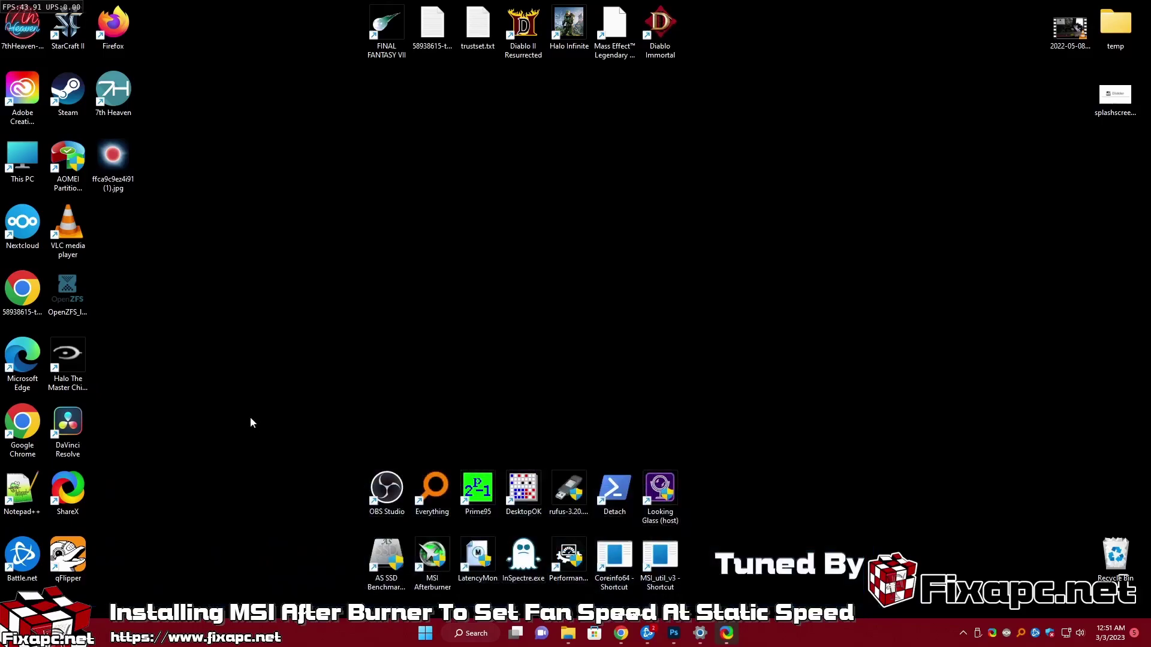